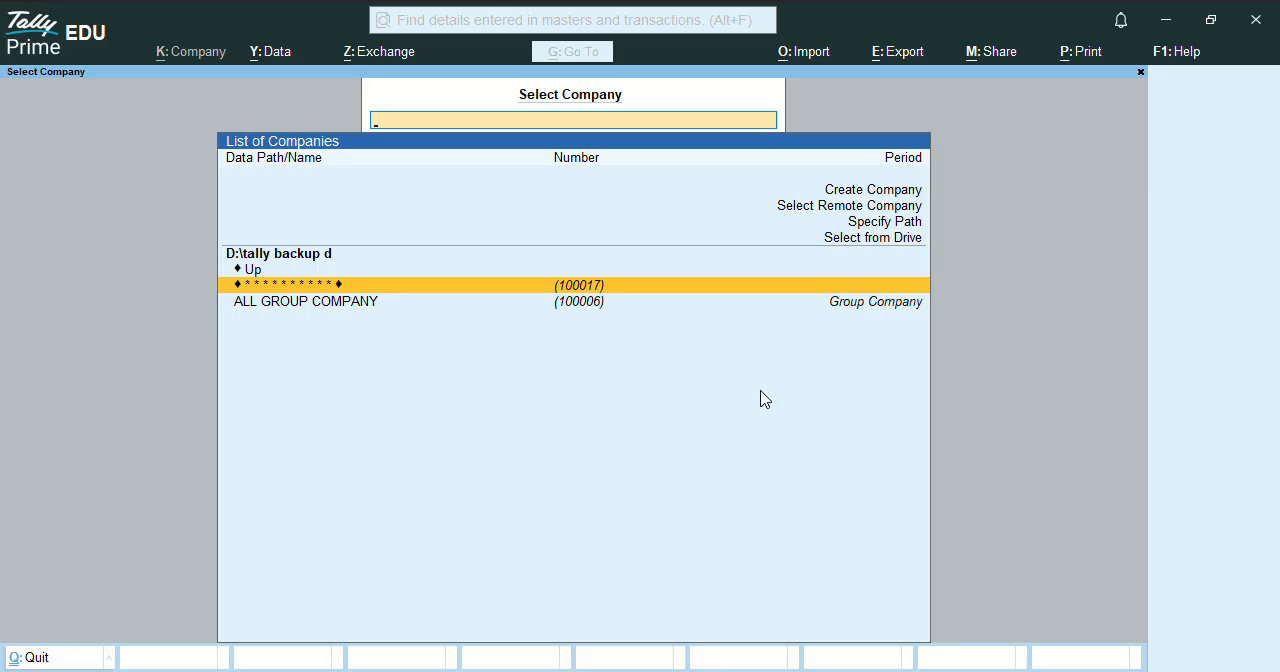
# Create a new company named JAGDAMBA ENTERPRISES BARMER and use the same text as its mailing name.
pyautogui.press('Up')
pyautogui.press('Up')
pyautogui.press('Up')
pyautogui.press('Up')
pyautogui.press('Up')
pyautogui.press('Up')
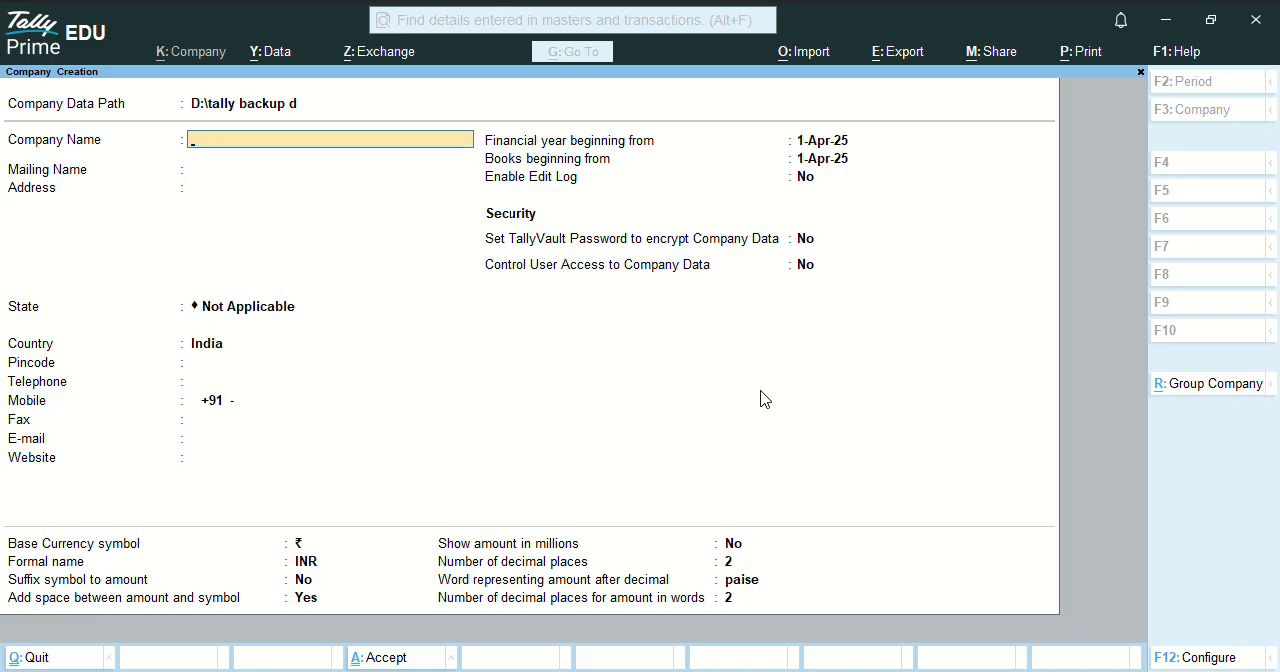
pyautogui.write('Jagdamba')
pyautogui.press('BackSpace')
pyautogui.press('BackSpace')
pyautogui.press('BackSpace')
pyautogui.press('BackSpace')
pyautogui.press('BackSpace')
pyautogui.press('BackSpace')
pyautogui.press('BackSpace')
pyautogui.press('BackSpace')
pyautogui.write('JAGDAMBA')
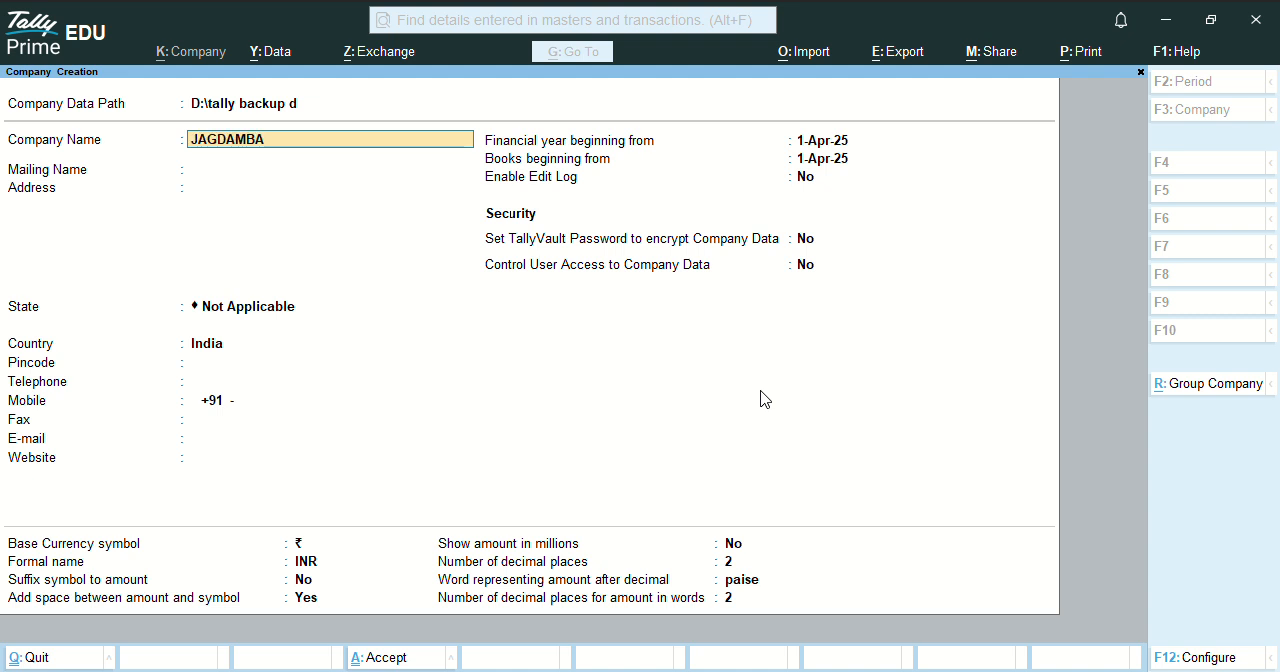
pyautogui.write(' ENTERPRISES  BAR')
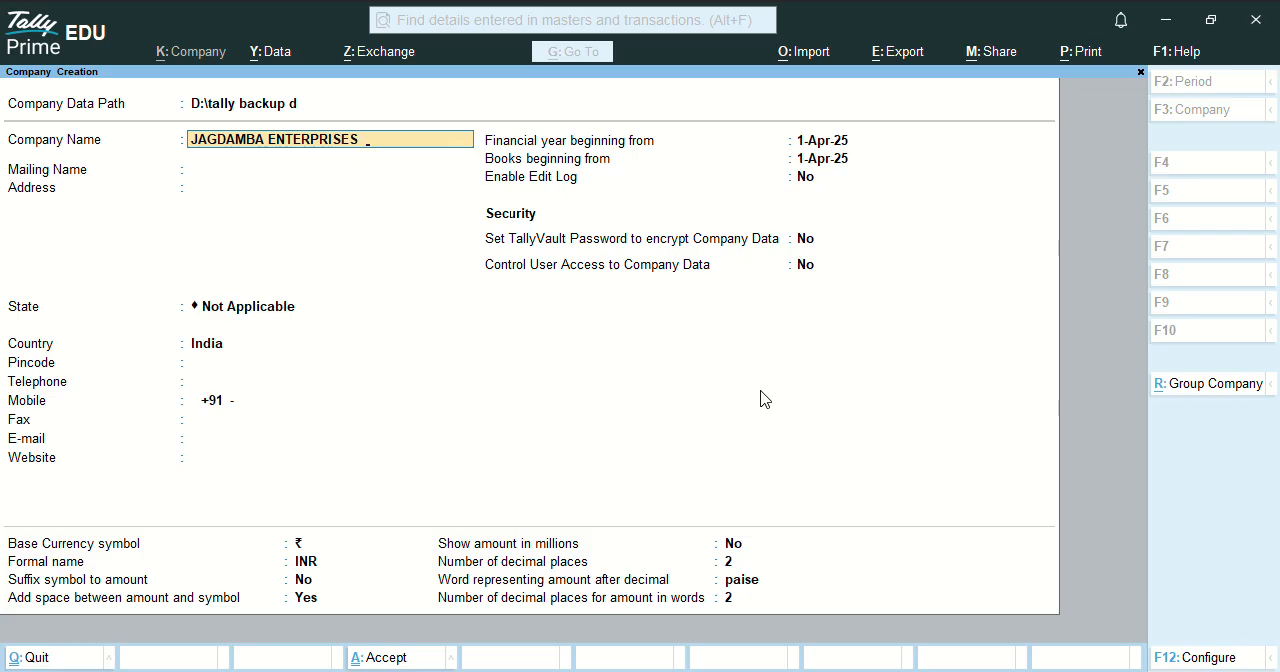
pyautogui.write('MER')
pyautogui.press('Return')
pyautogui.press('Return')
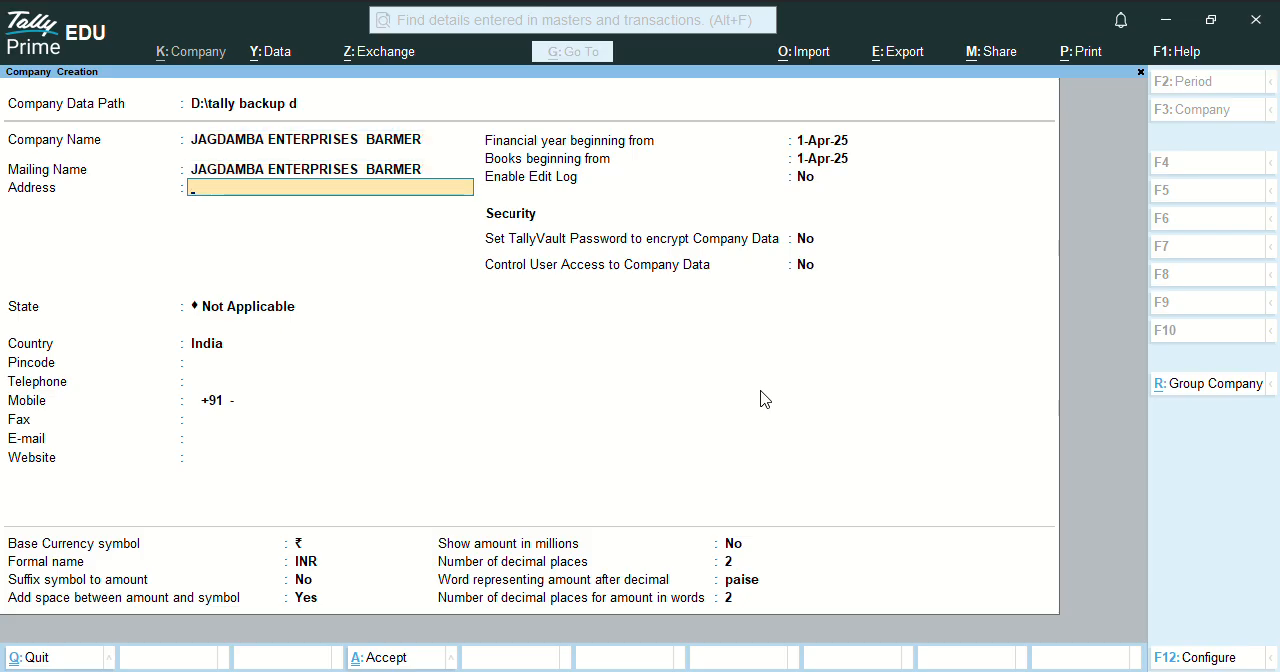
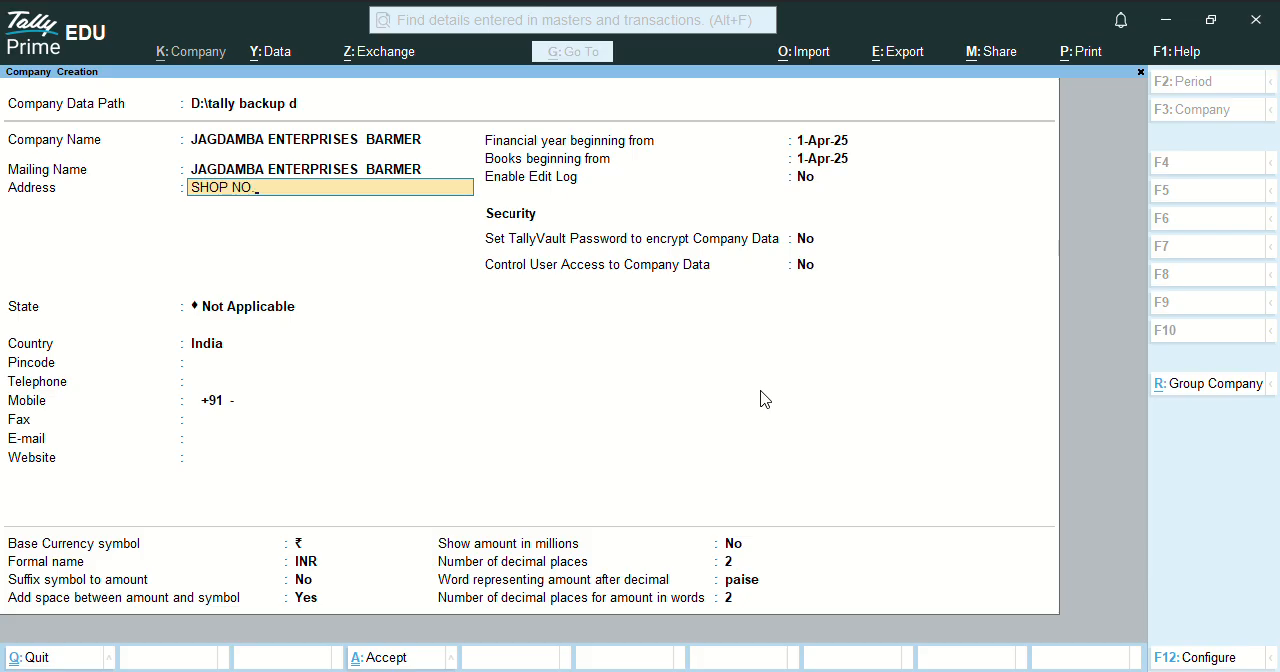
# Fill in the company's three-line postal address with the shop and area, the landmark, and the city.
pyautogui.press('Return')
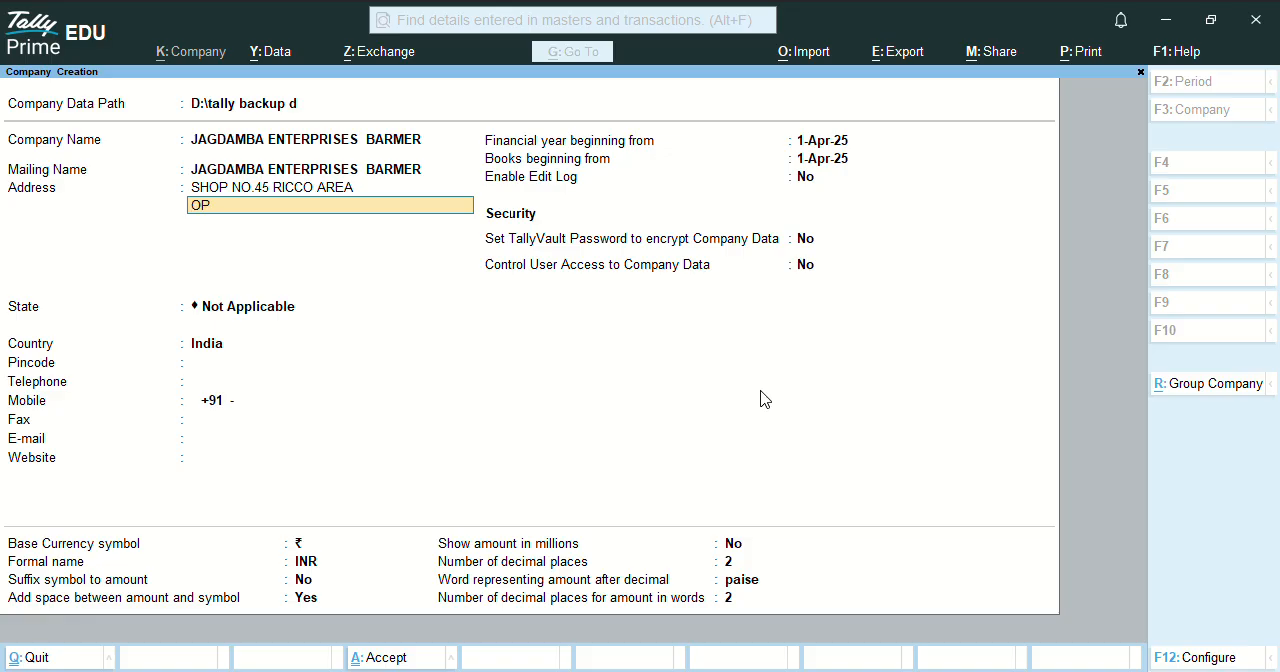
pyautogui.press('Return')
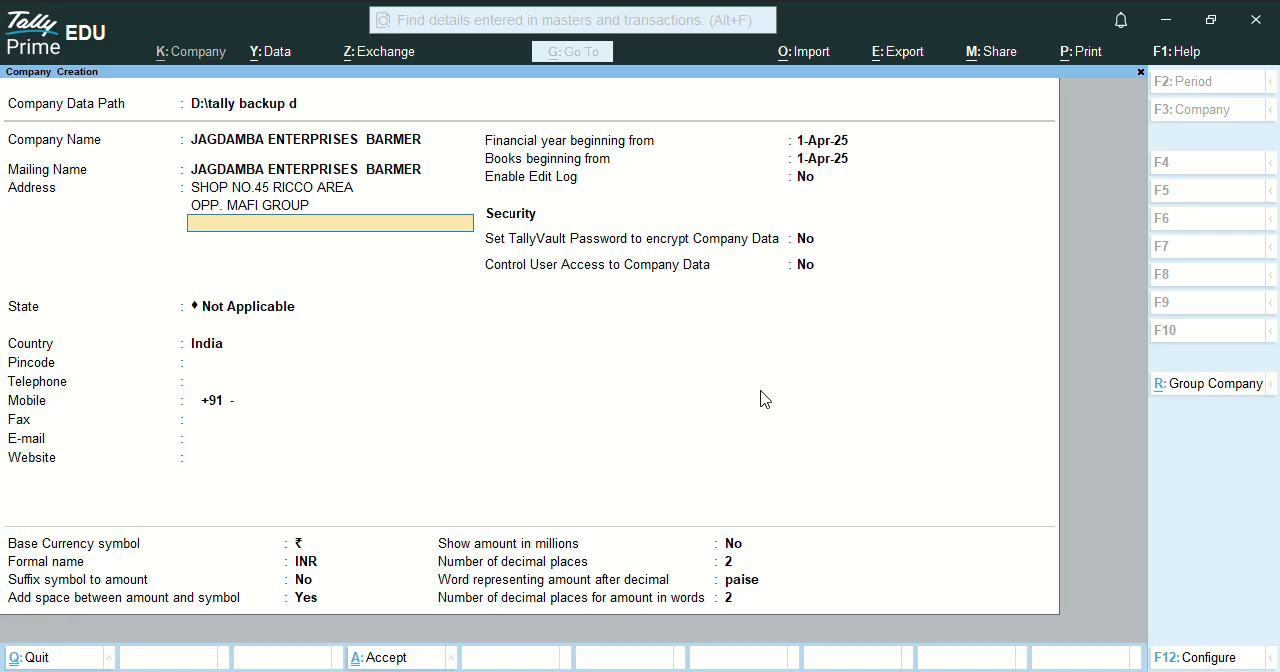
pyautogui.press('Return')
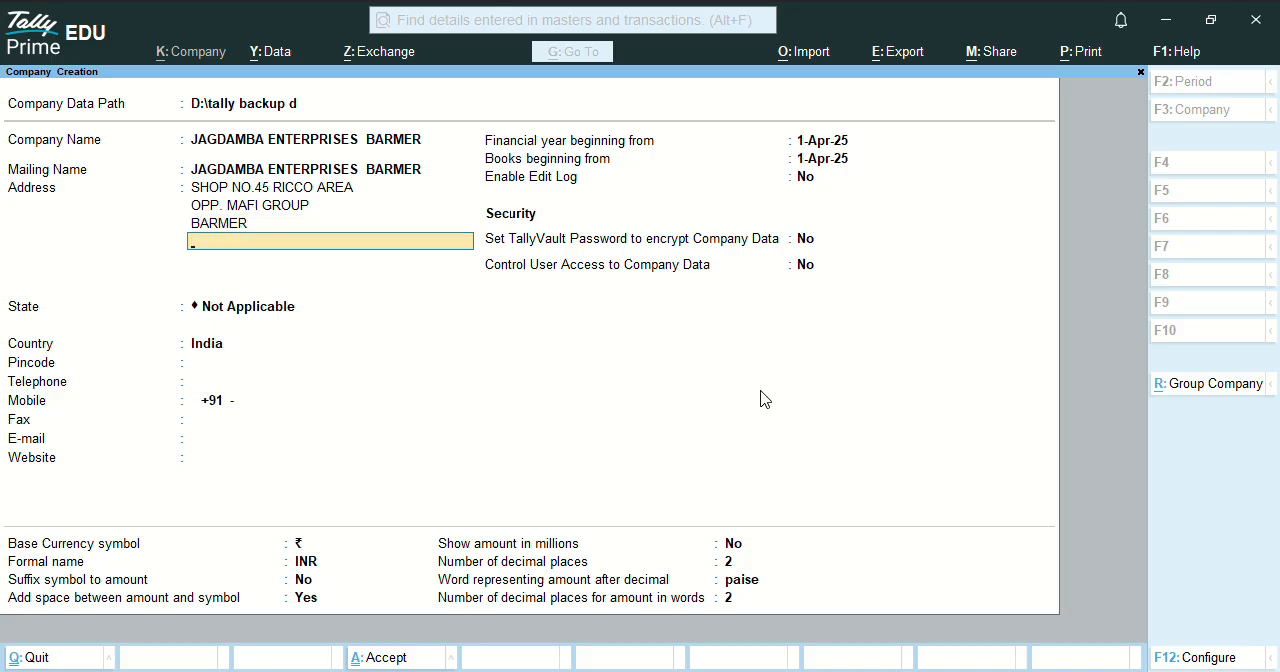
pyautogui.press('Return')
# Set the company's state to Rajasthan and enter its postal pincode, leaving the telephone blank.
pyautogui.write('RAJ')
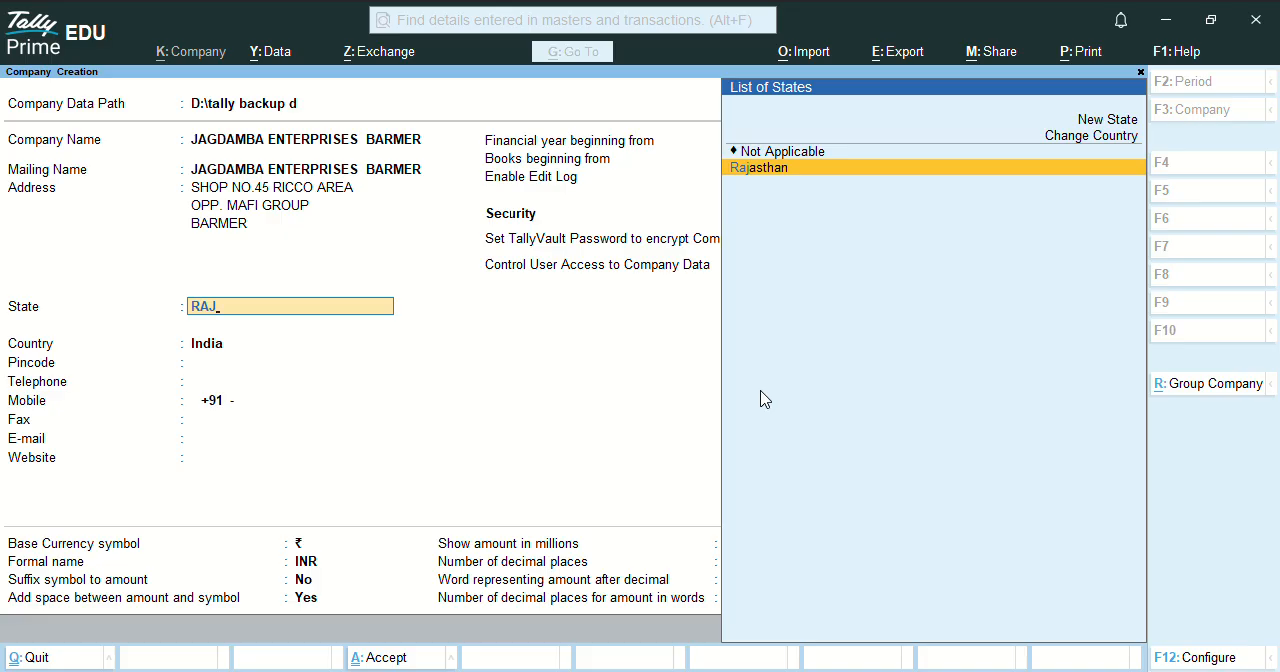
pyautogui.press('Return')
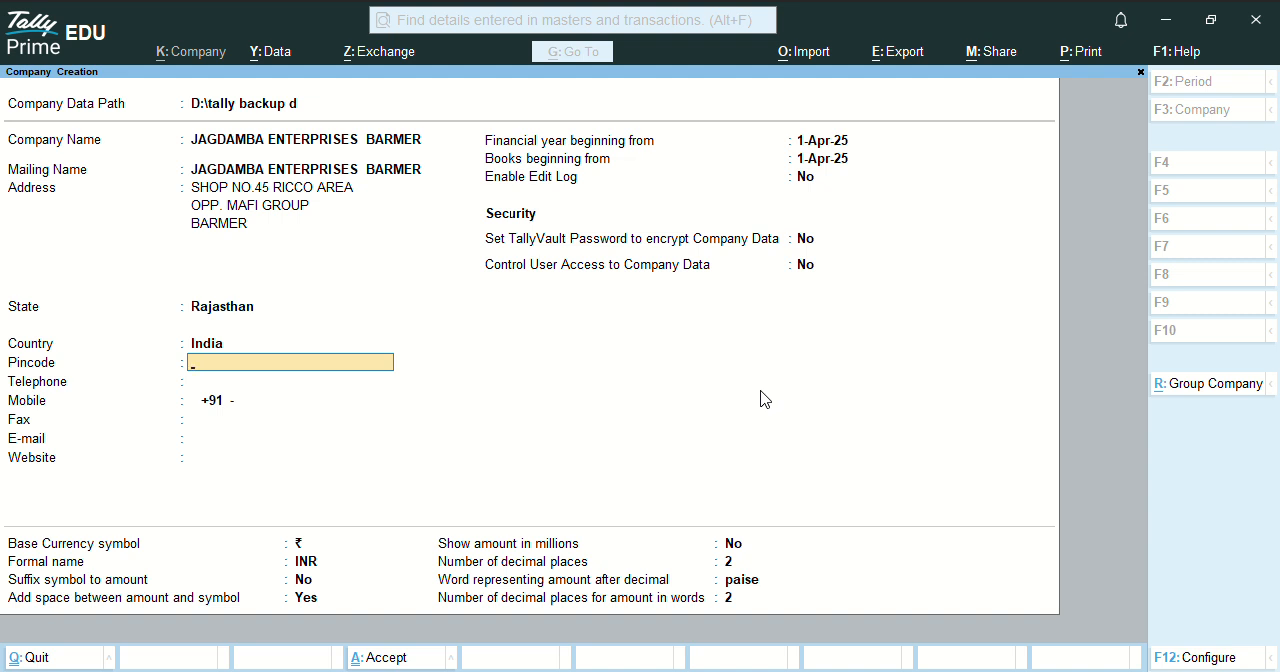
pyautogui.write('344001')
pyautogui.press('Return')
pyautogui.press('Return')
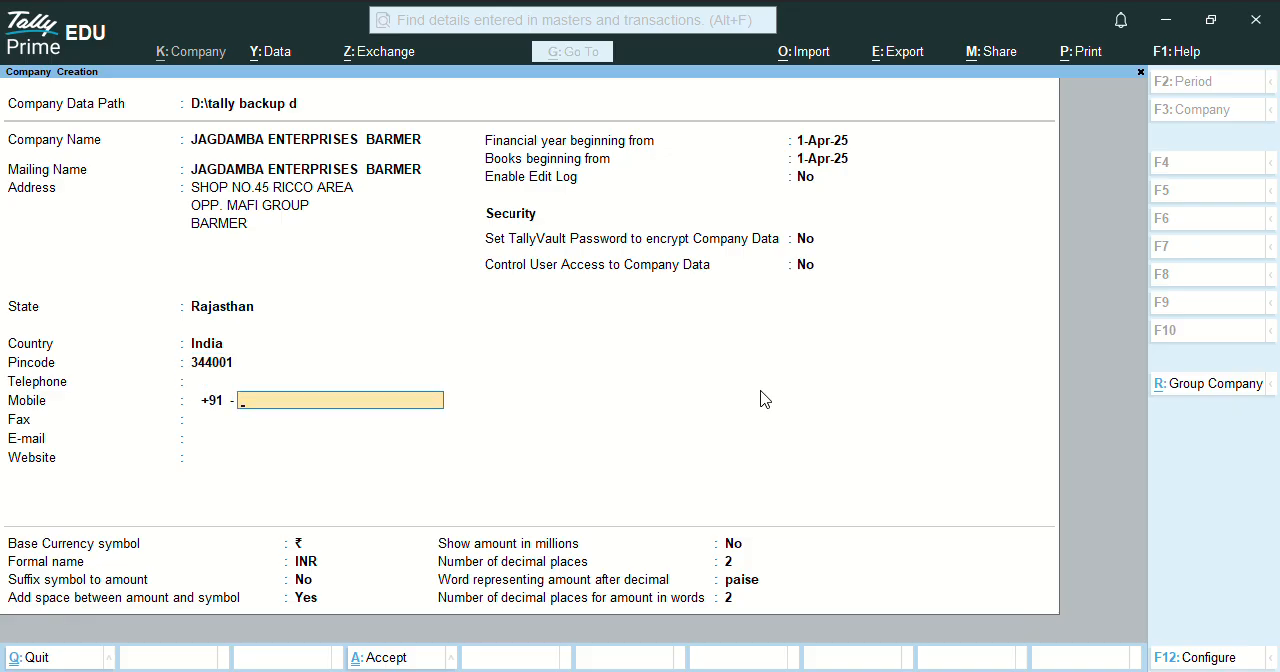
# Enter the company's mobile number and leave the fax blank.
pyautogui.press('Return')
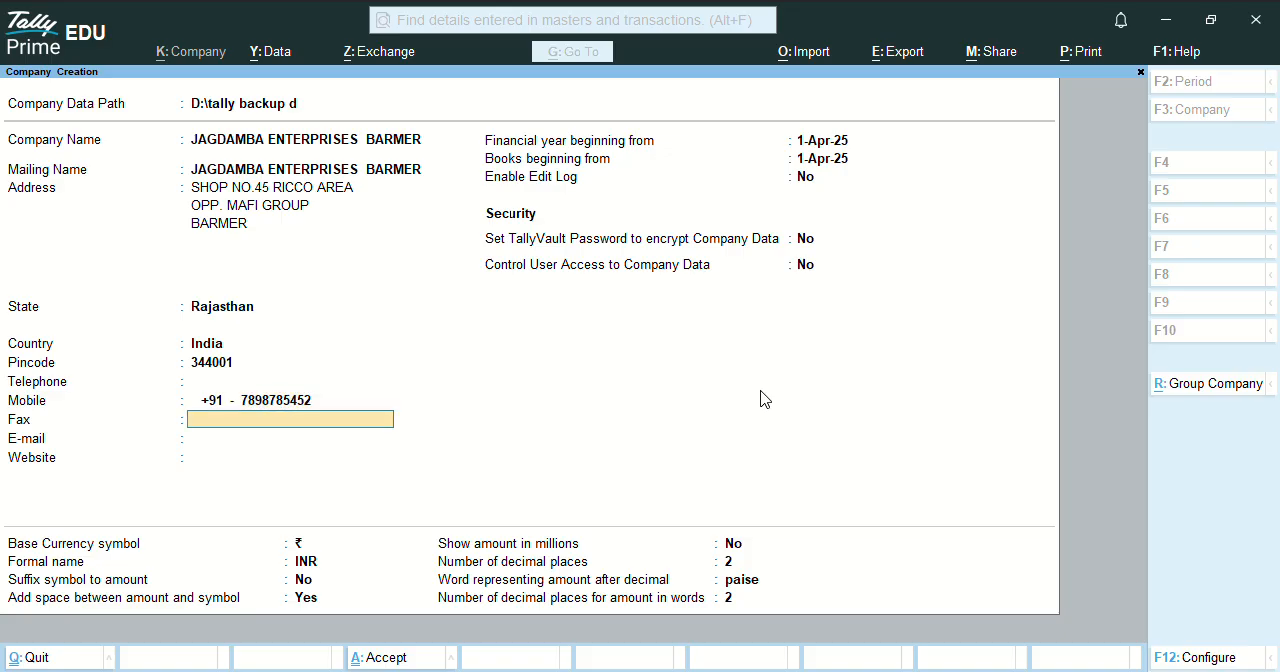
pyautogui.press('Return')
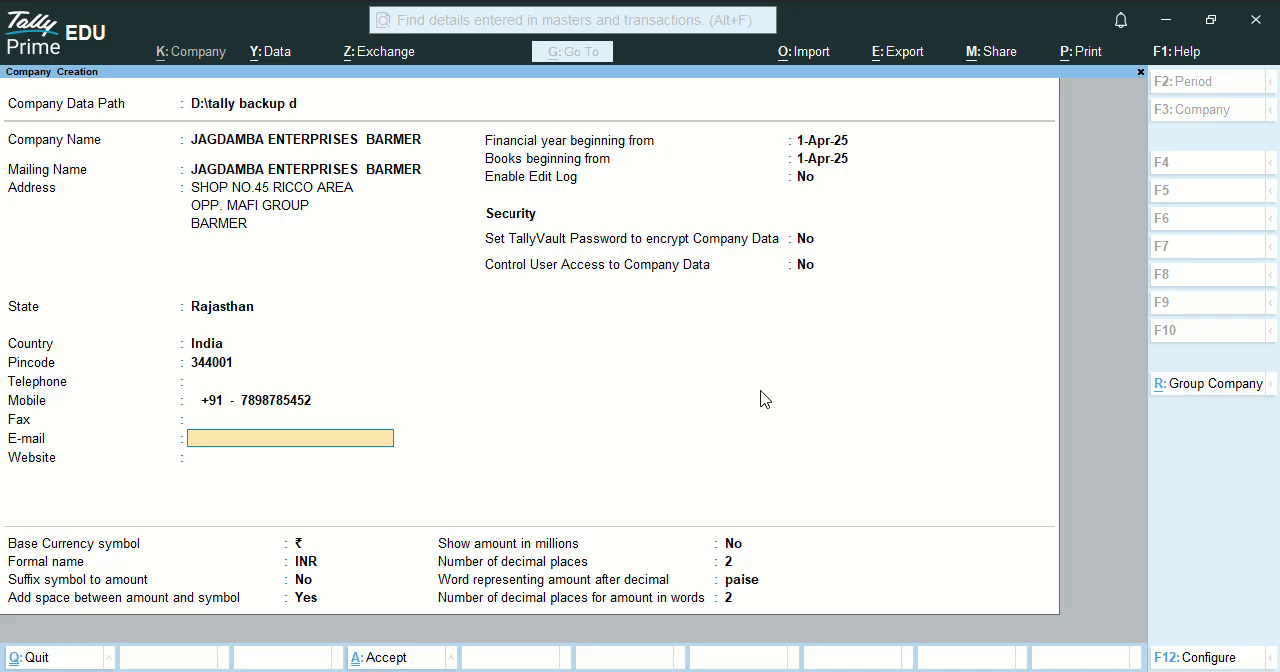
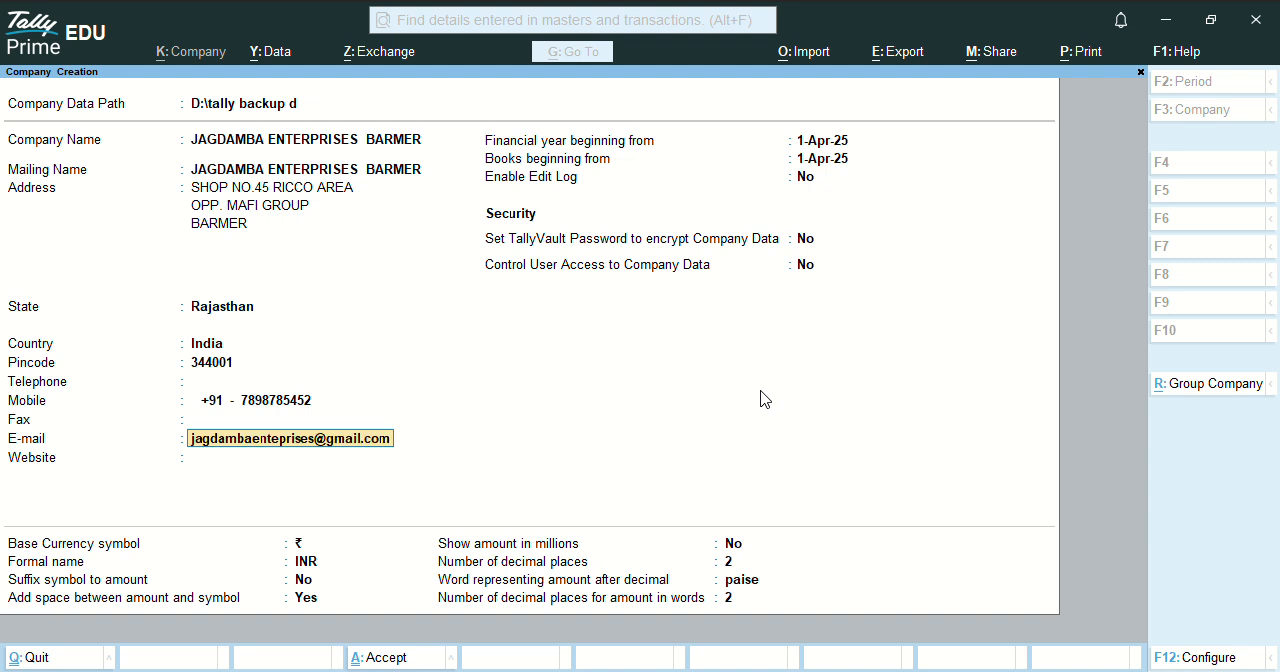
# Fill in the company's e-mail address.
pyautogui.press('Return')
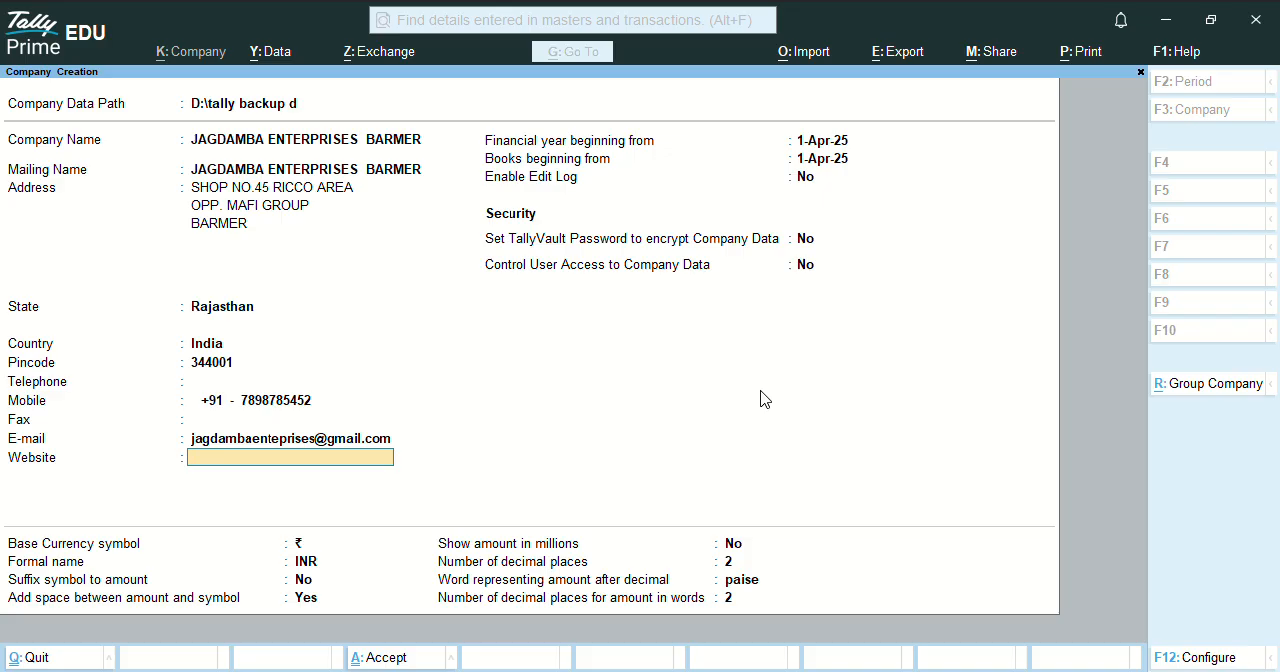
# Leave the website blank, keep 1-Apr-25 as the financial year and books start, and save the company.
pyautogui.press('Return')
pyautogui.press('Return')
pyautogui.press('Return')
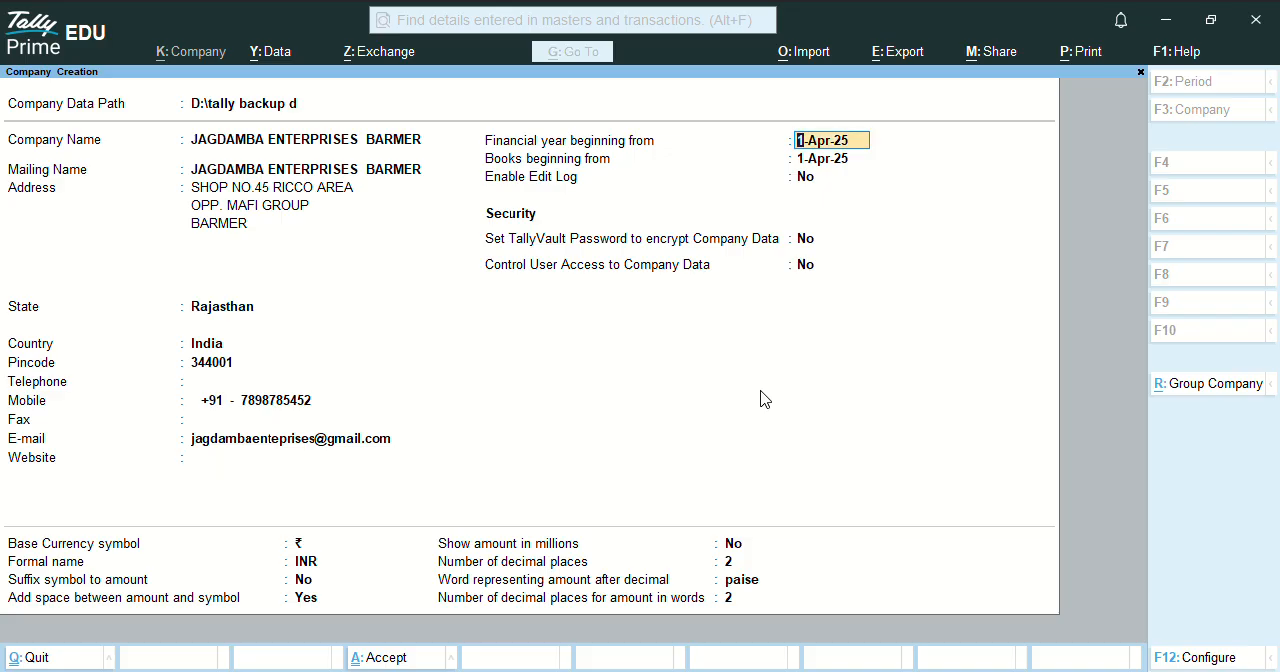
pyautogui.press('Return')
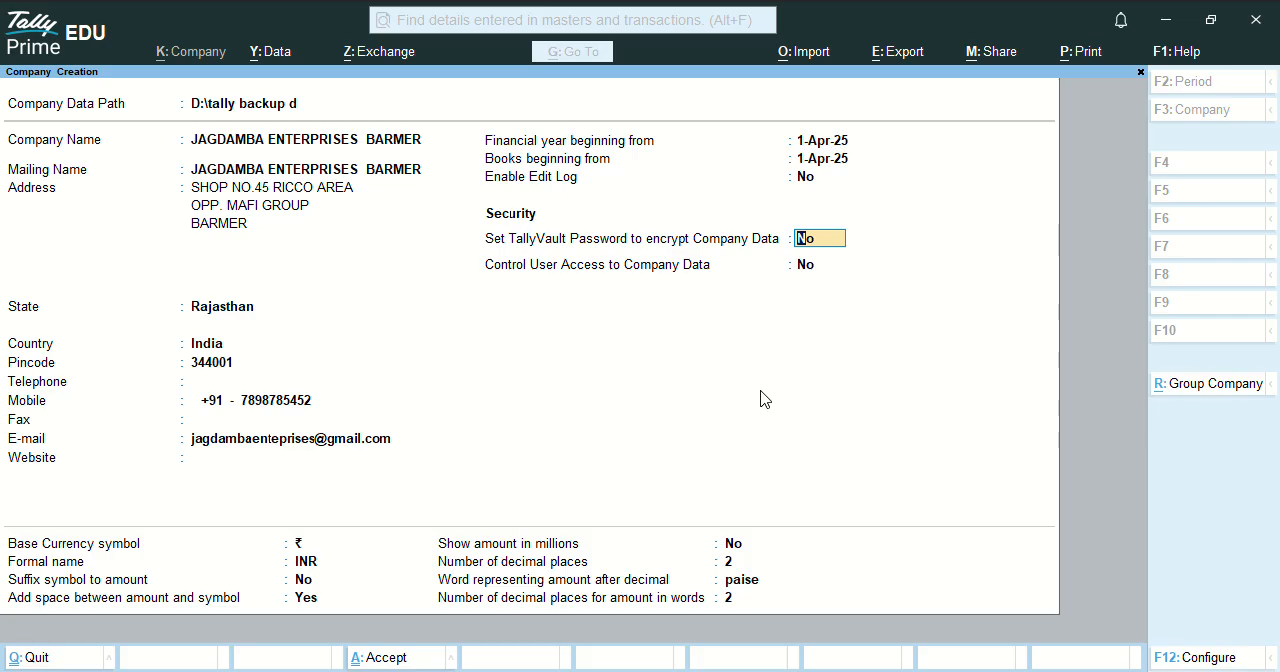
pyautogui.hotkey('ctrl', 'a')
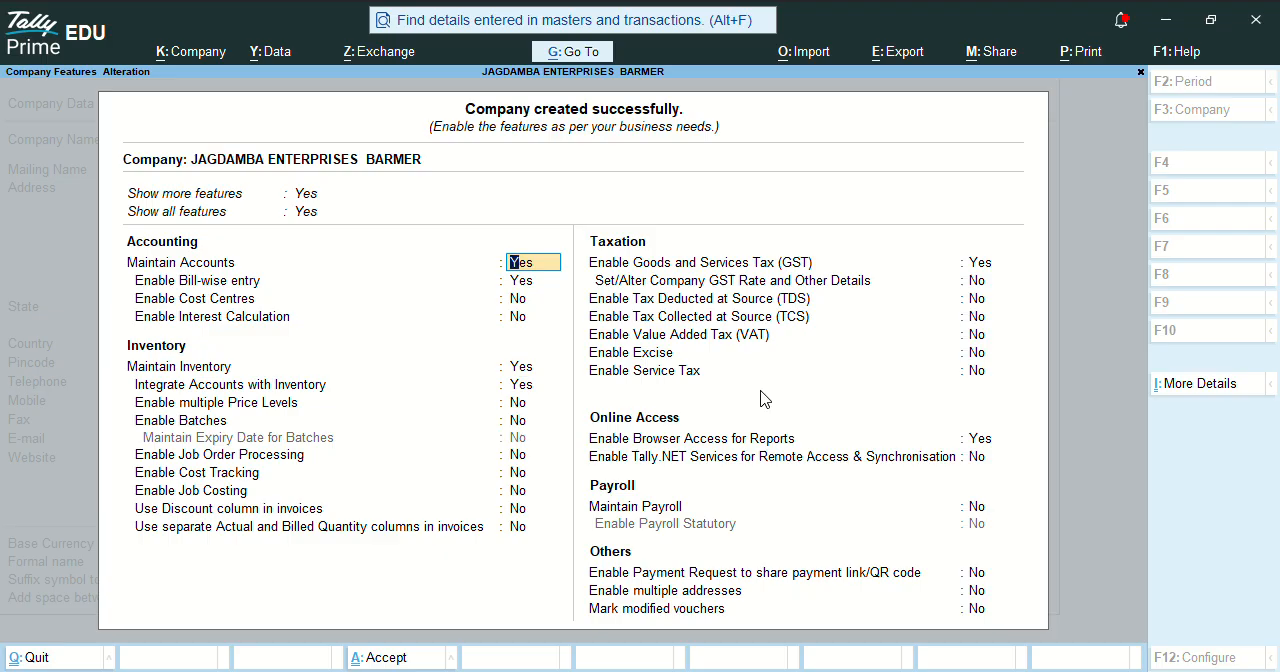
# Enable interest calculation among the new company's accounting features, keeping bill-wise entry on and cost centres off.
pyautogui.press('Return')
pyautogui.press('Return')
pyautogui.press('Return')
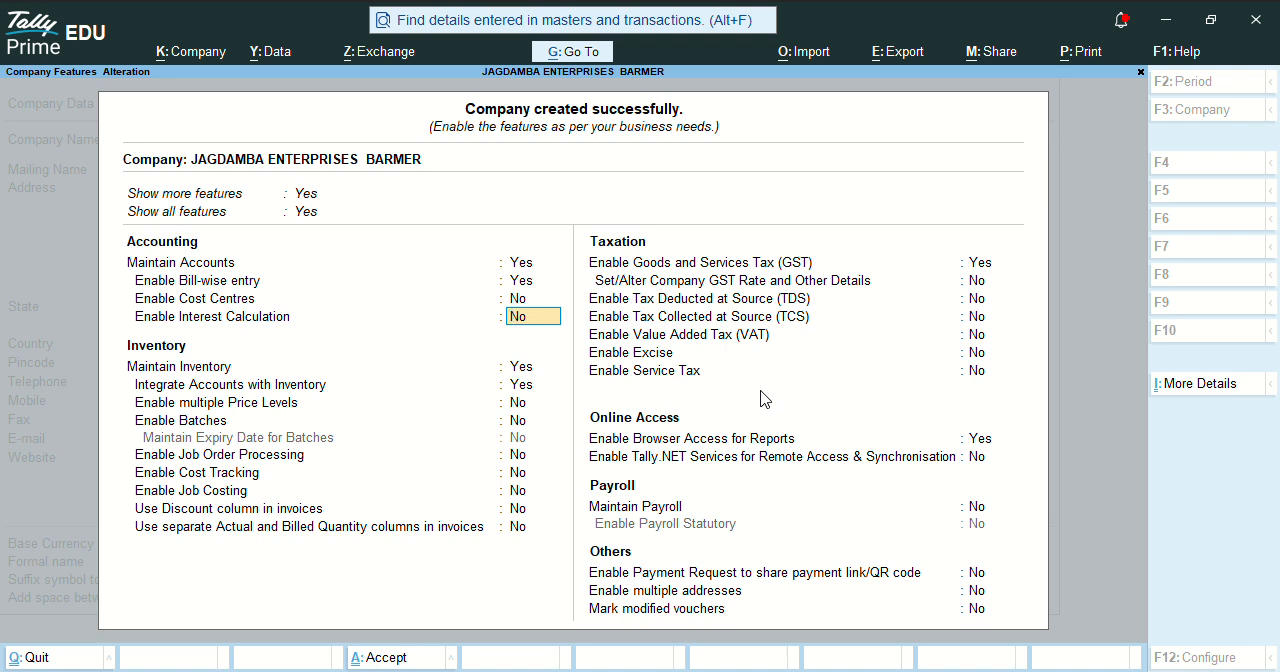
pyautogui.write('y')
pyautogui.press('Return')
pyautogui.press('Return')
pyautogui.press('Return')
# Enable batches and the maintenance of expiry dates for batches in the inventory features.
pyautogui.press('Return')
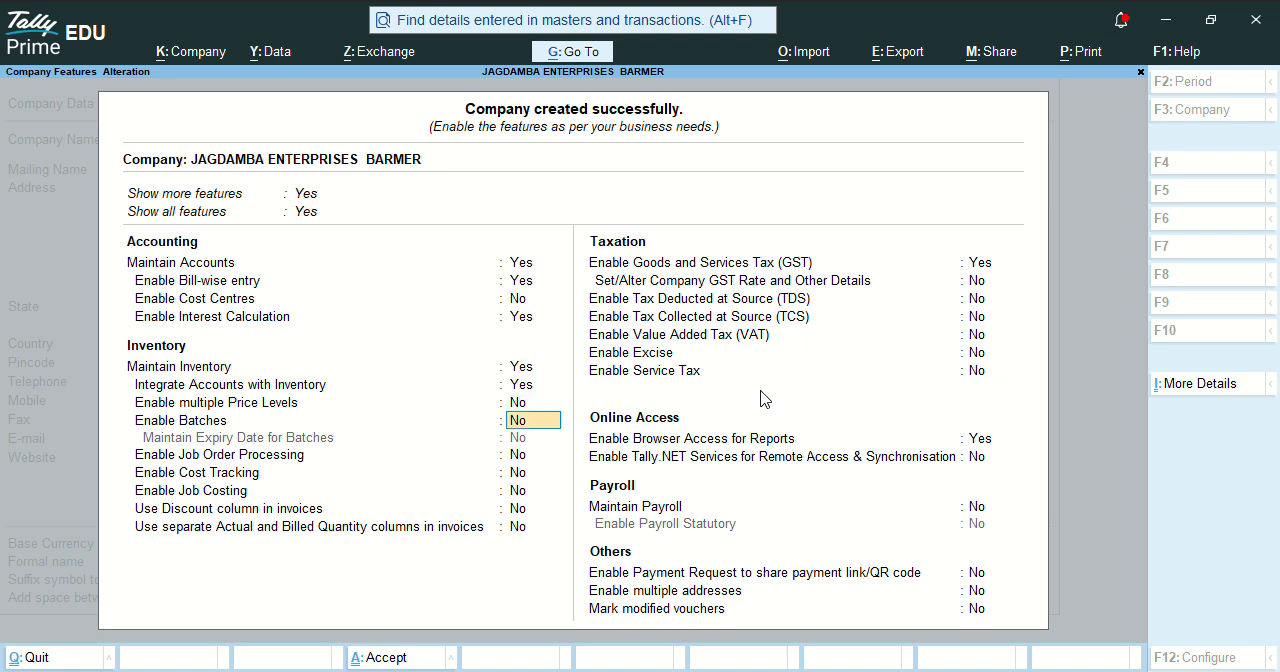
pyautogui.write('y')
pyautogui.press('Return')
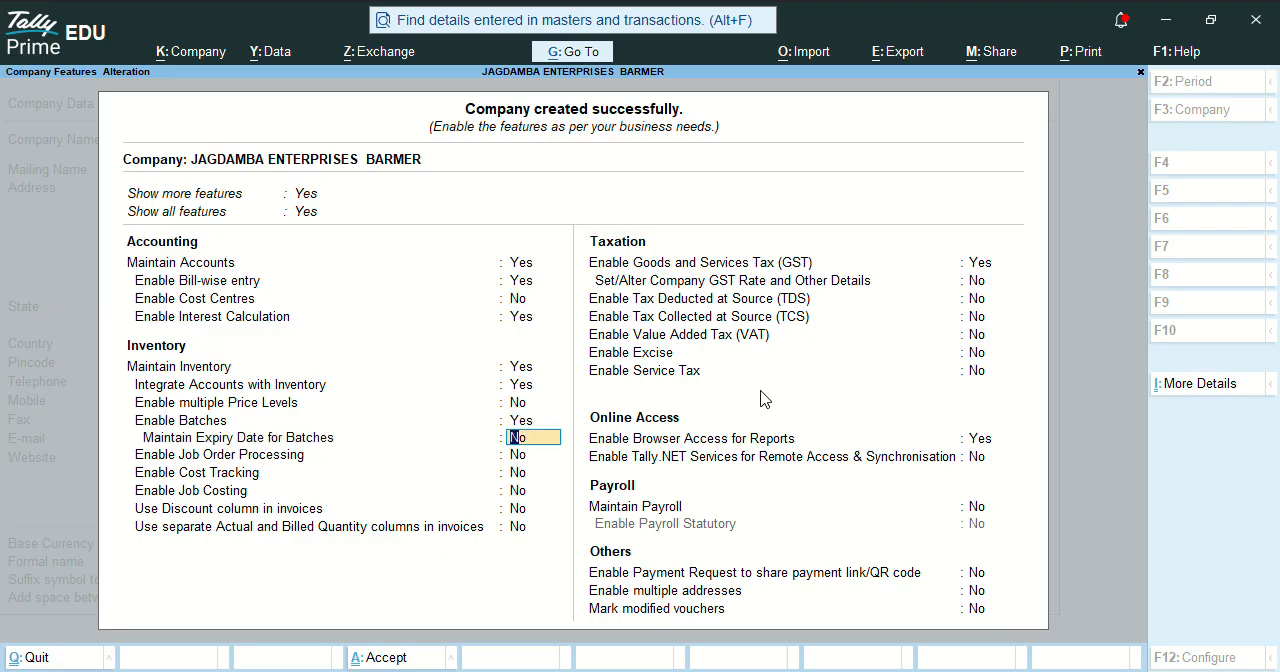
pyautogui.write('y')
pyautogui.press('Return')
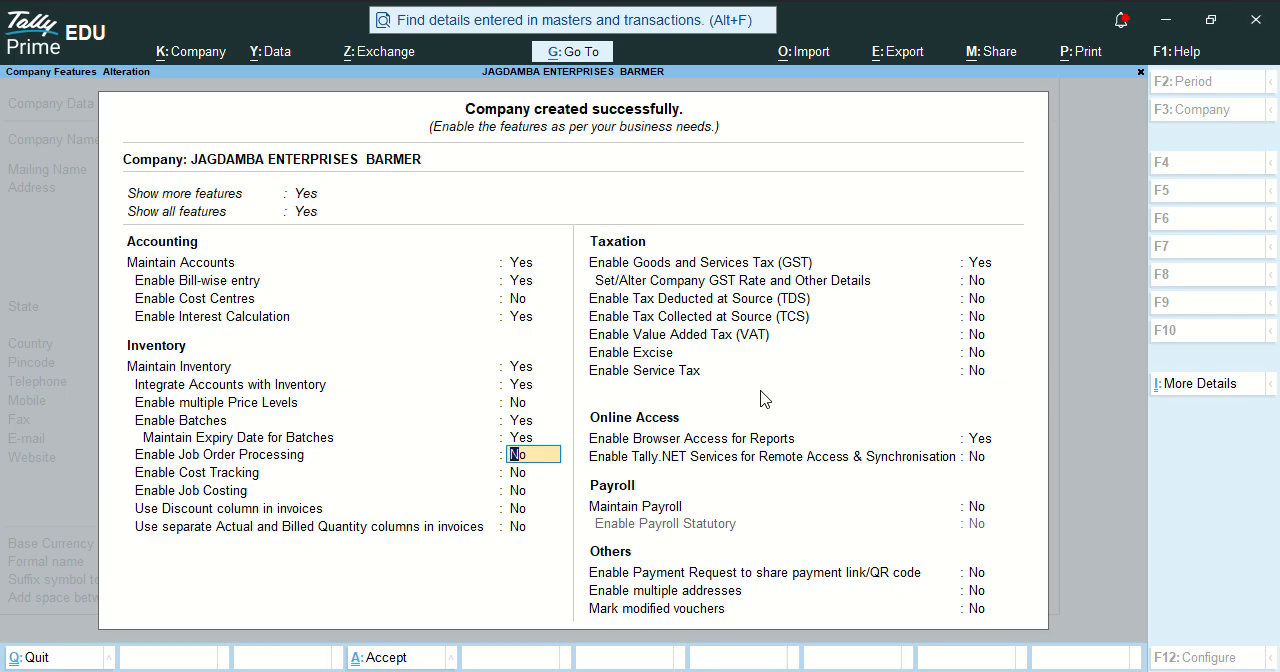
# Enable the discount column in invoices, leaving job order processing, cost tracking and job costing off.
pyautogui.press('Return')
pyautogui.press('Return')
pyautogui.press('Return')
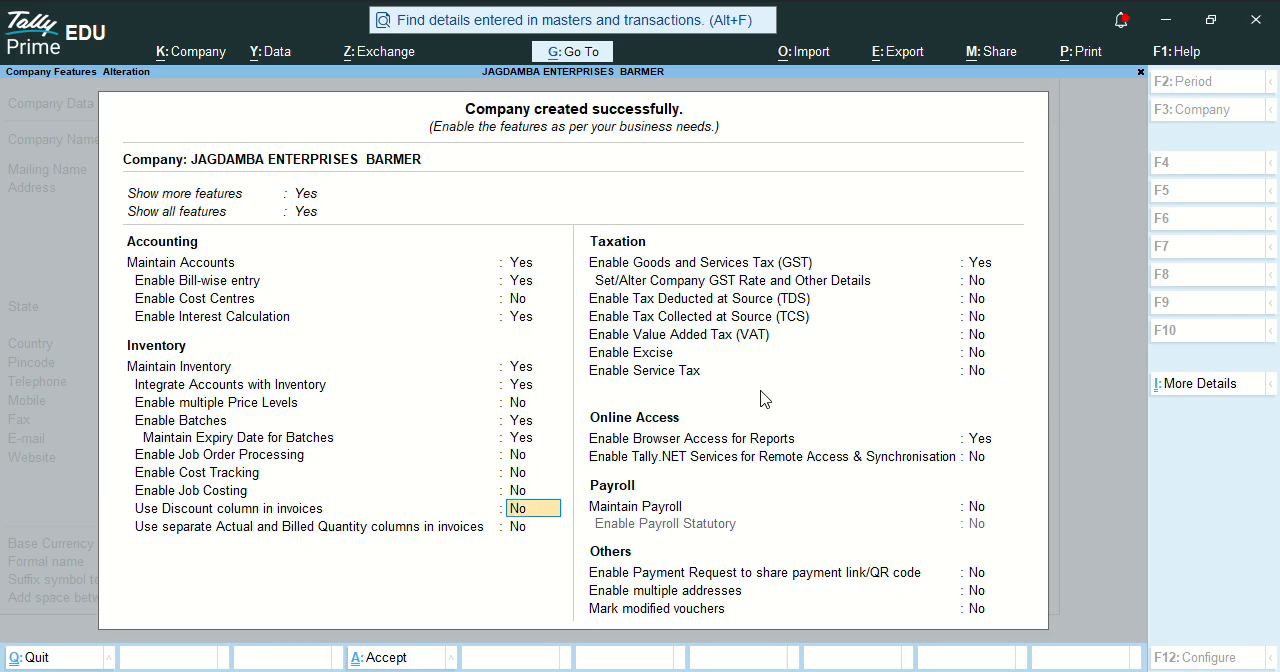
pyautogui.press('y')
pyautogui.press('Return')
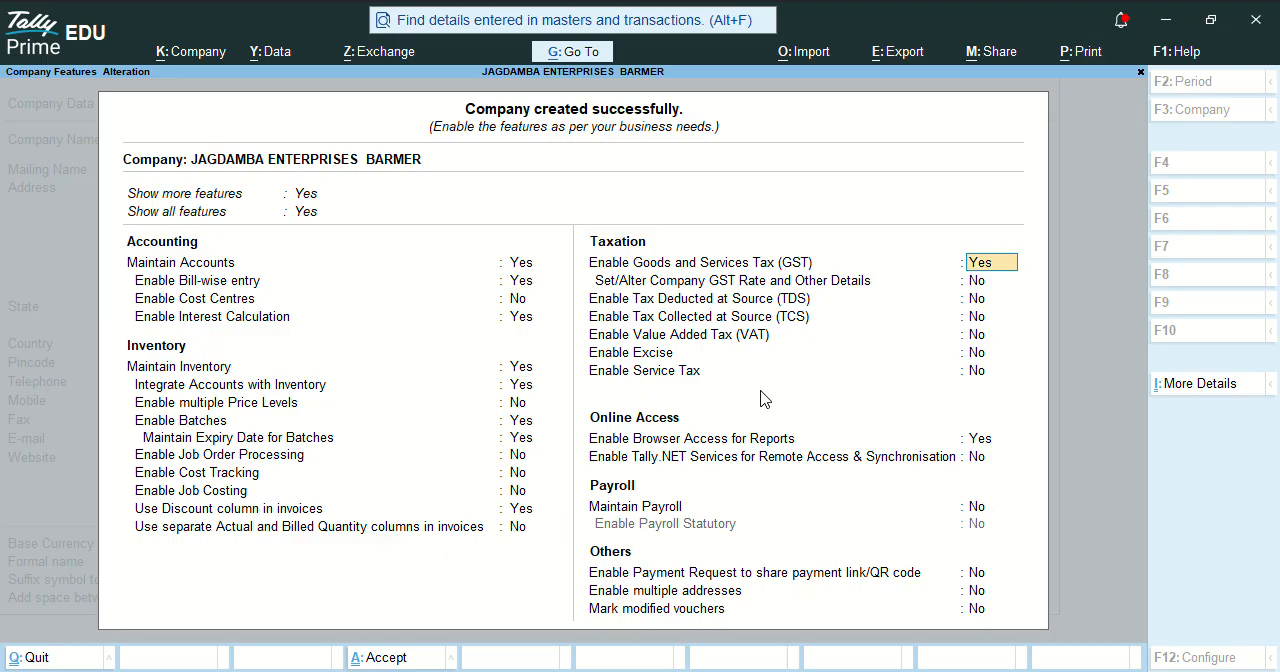
# Keep GST enabled and accept Rajasthan as the state and Regular as the registration type in its details.
pyautogui.press('Return')
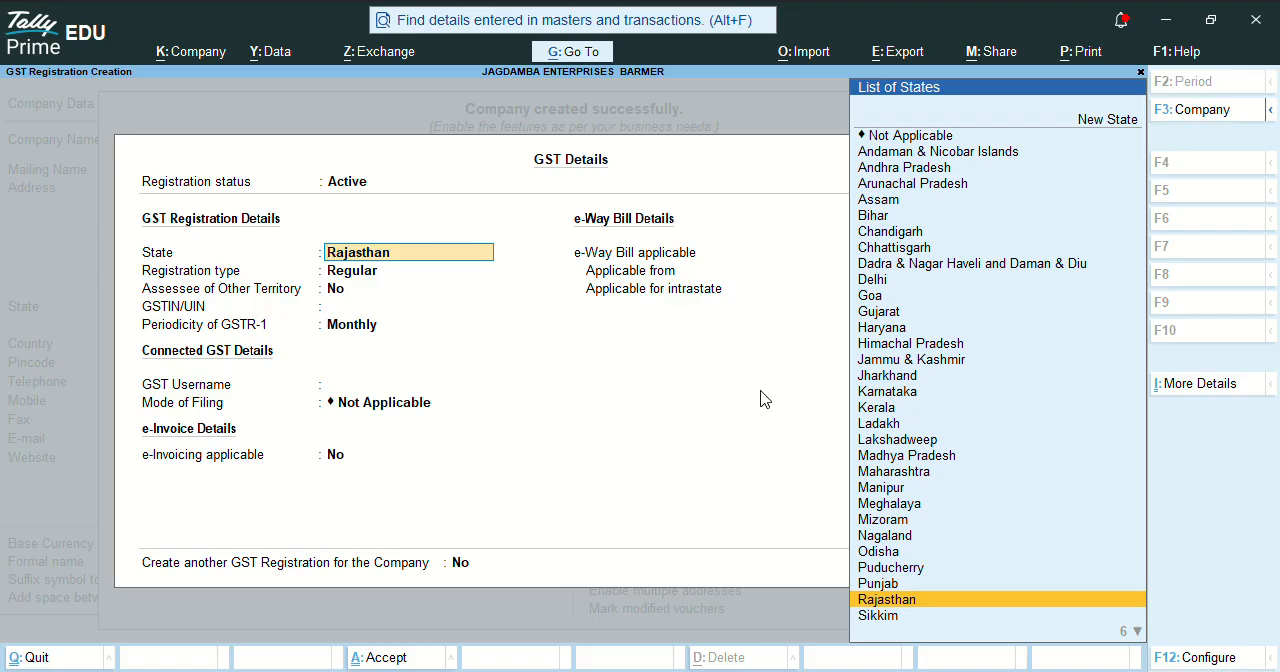
pyautogui.press('Return')
pyautogui.press('Return')
pyautogui.press('Return')
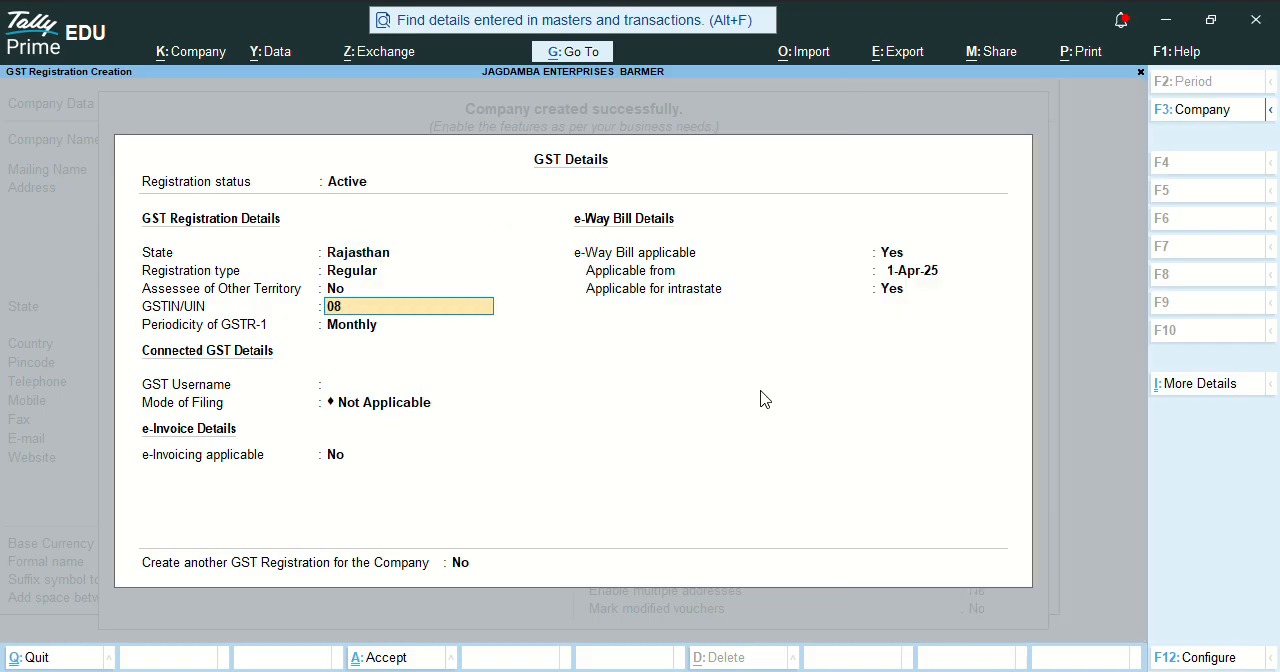
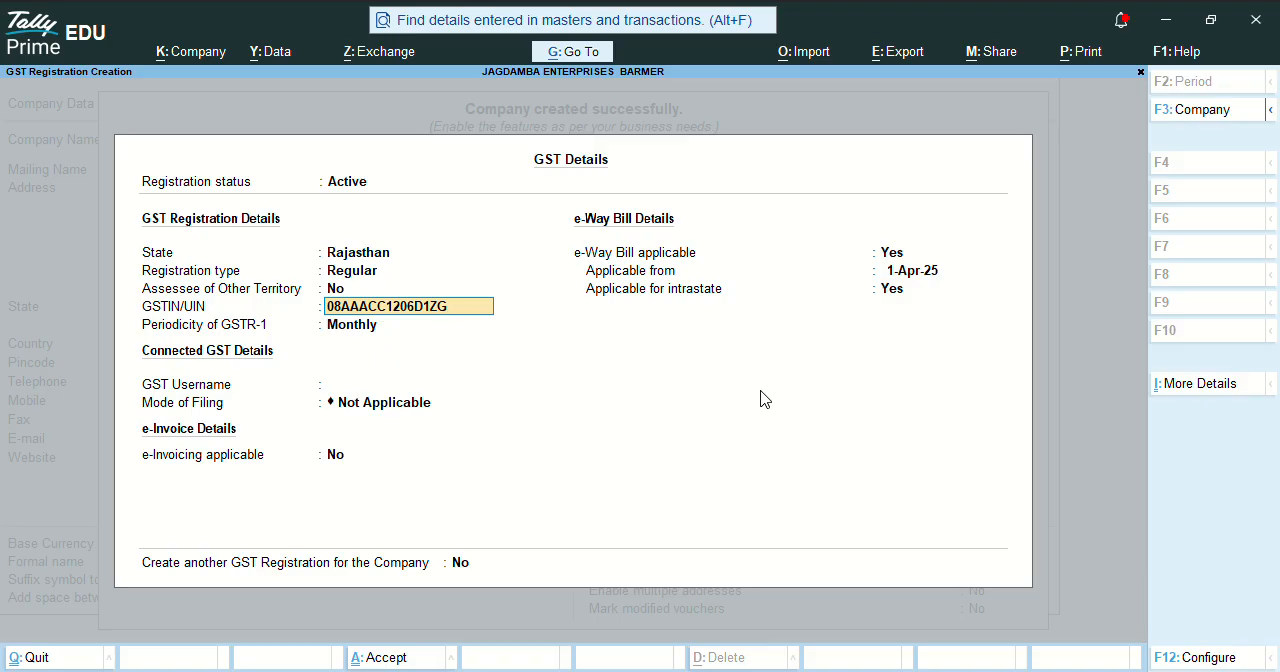
# Enter the company's GSTIN/UIN and keep the GSTR-1 periodicity at Monthly.
pyautogui.press('Return')
pyautogui.press('Return')
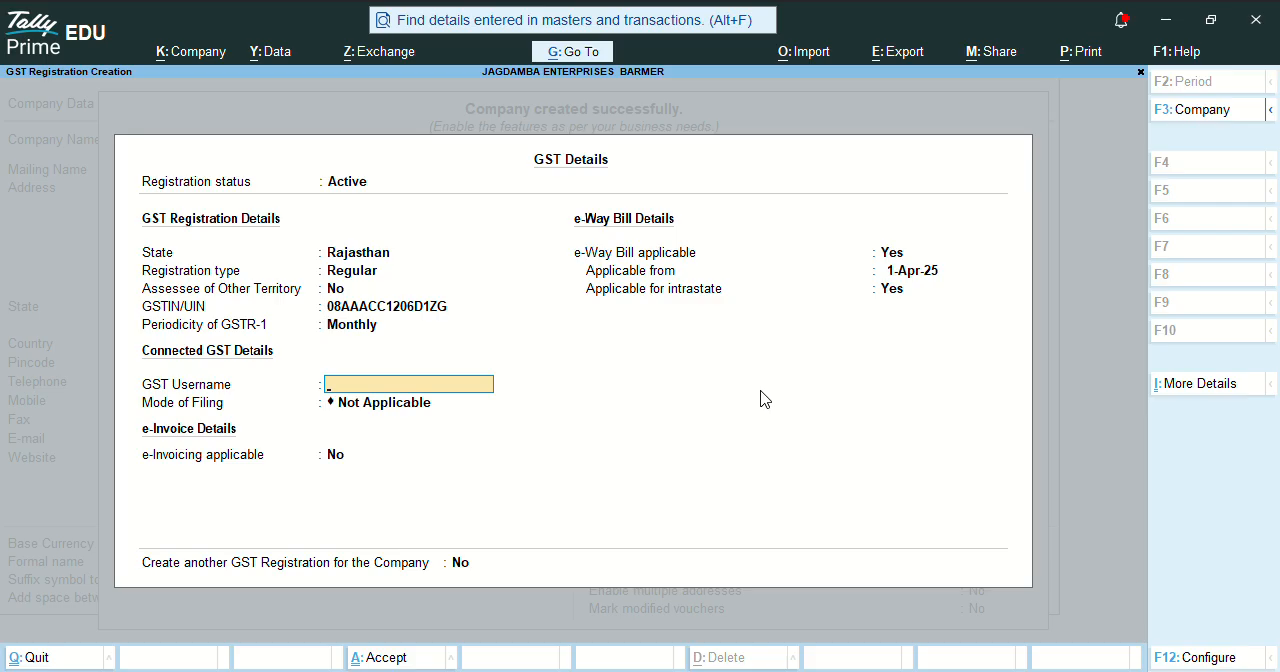
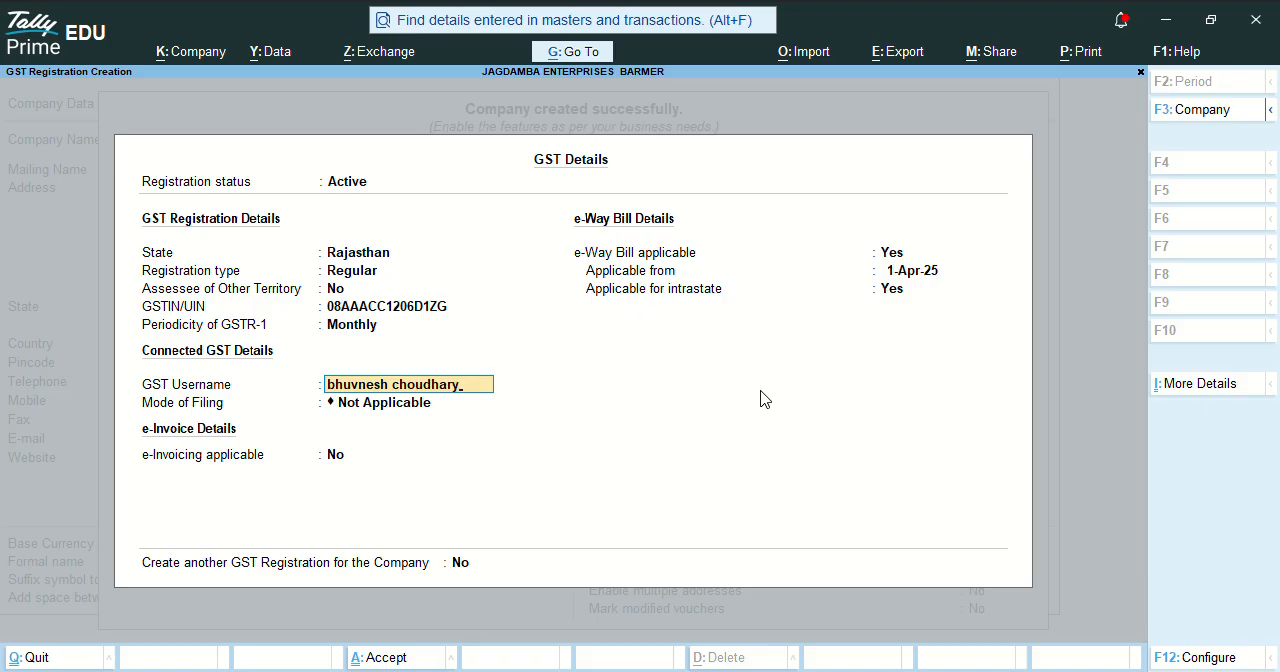
# Enter the GST username and set the mode of filing to EVC.
pyautogui.press('Return')
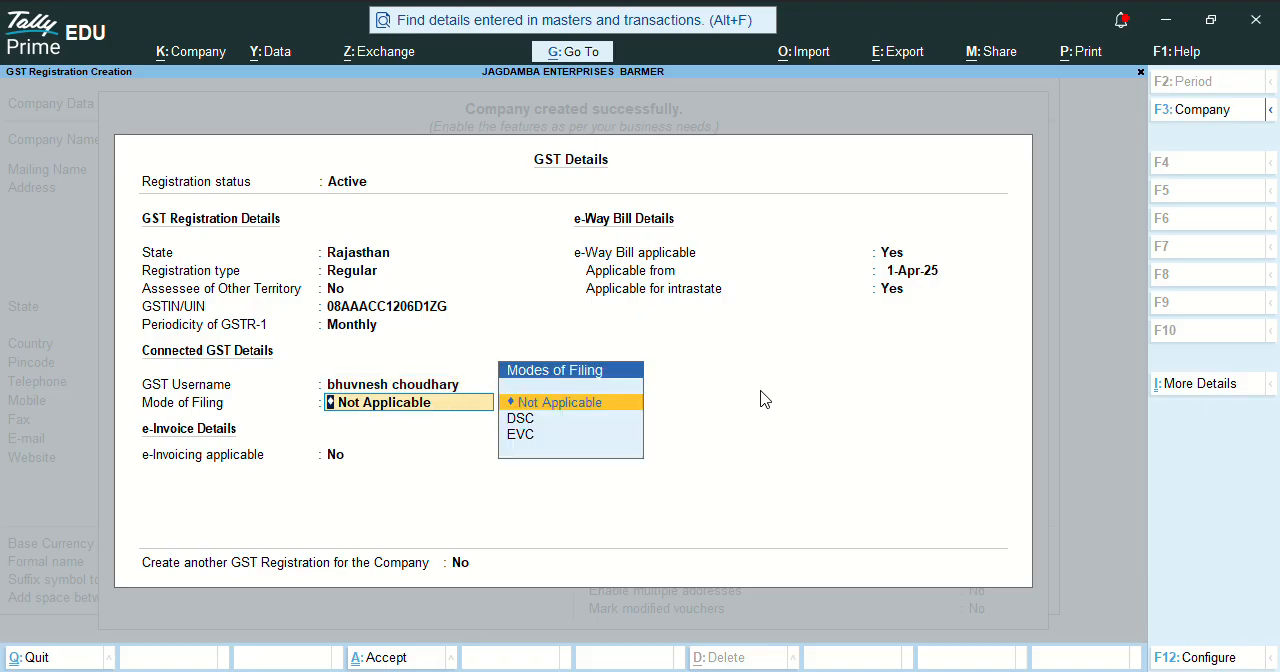
pyautogui.press('Down')
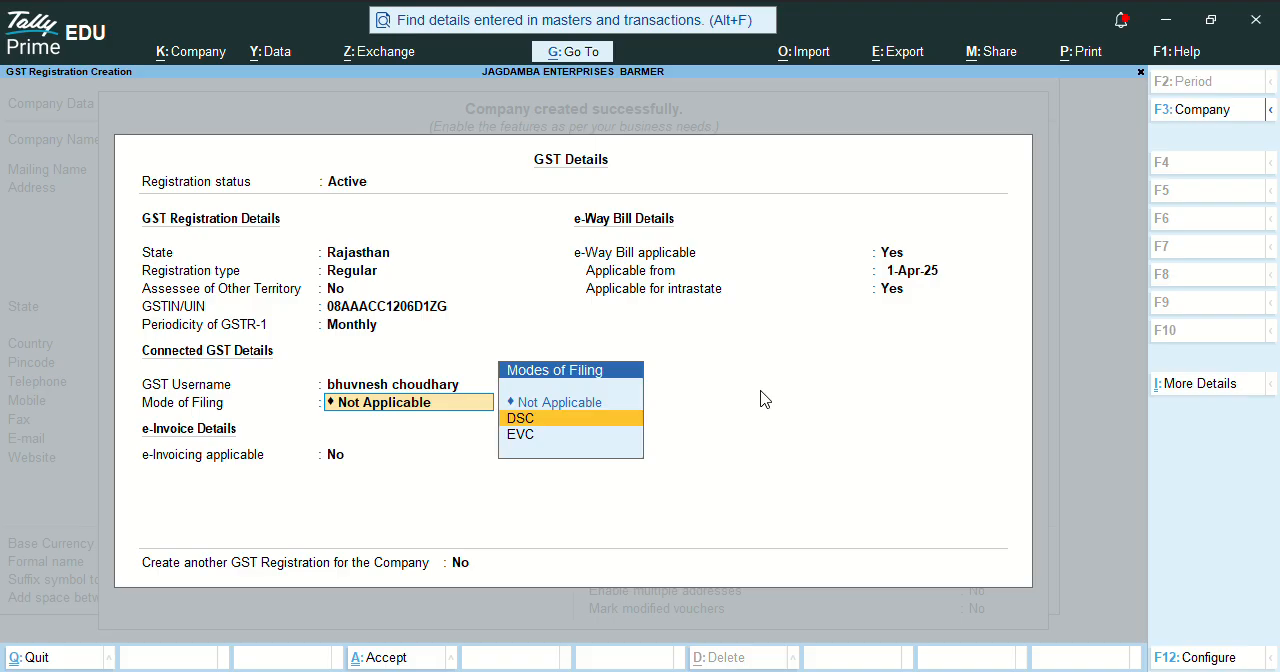
pyautogui.press('Down')
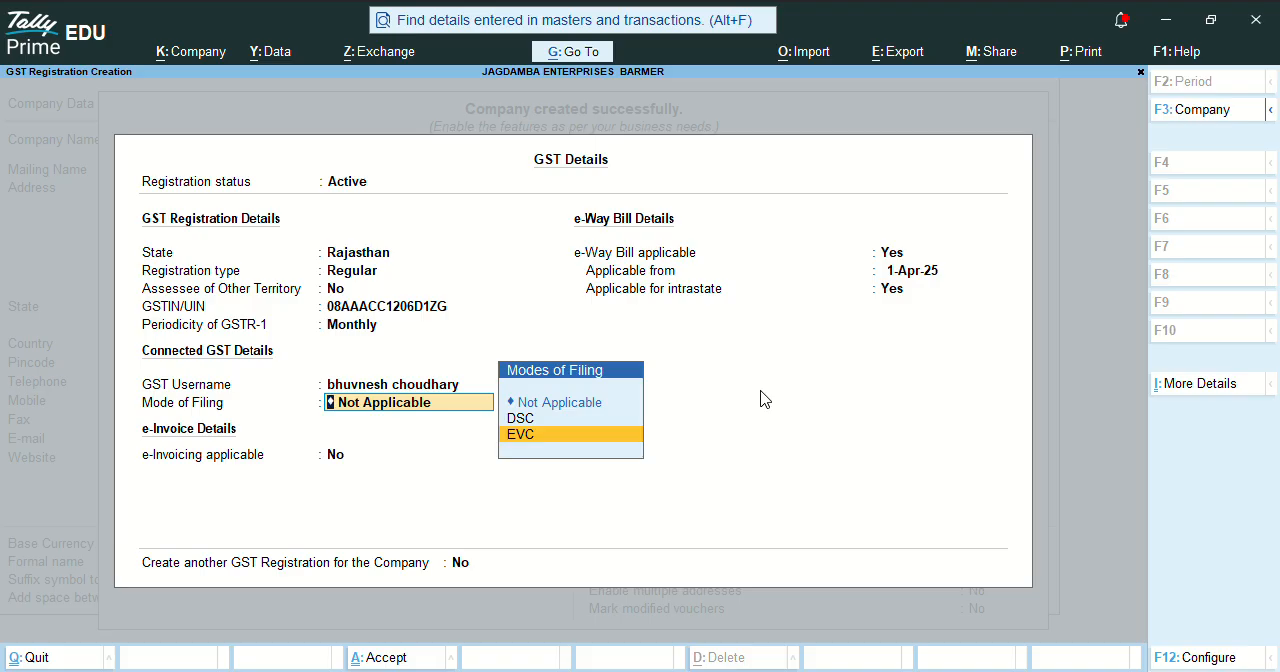
pyautogui.press('Return')
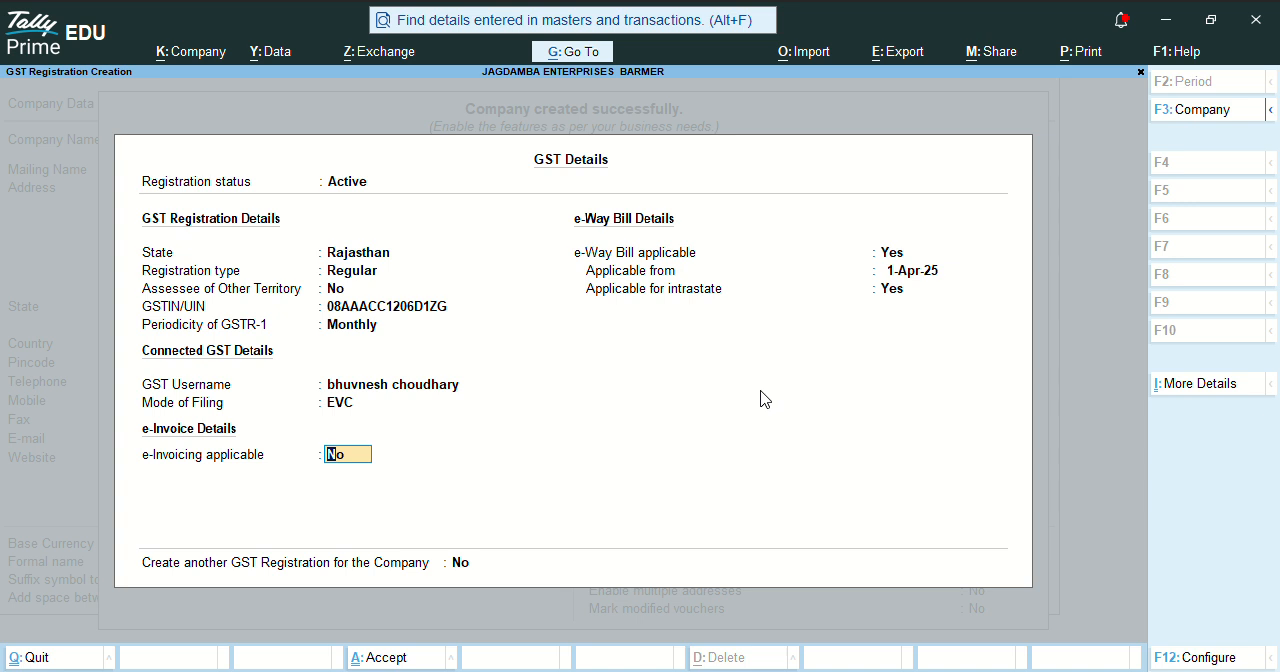
# Set e-Invoicing applicable to Yes in the GST details.
pyautogui.write('y')
pyautogui.press('BackSpace')
pyautogui.write('n')
pyautogui.press('BackSpace')
pyautogui.write('y')
pyautogui.press('Return')
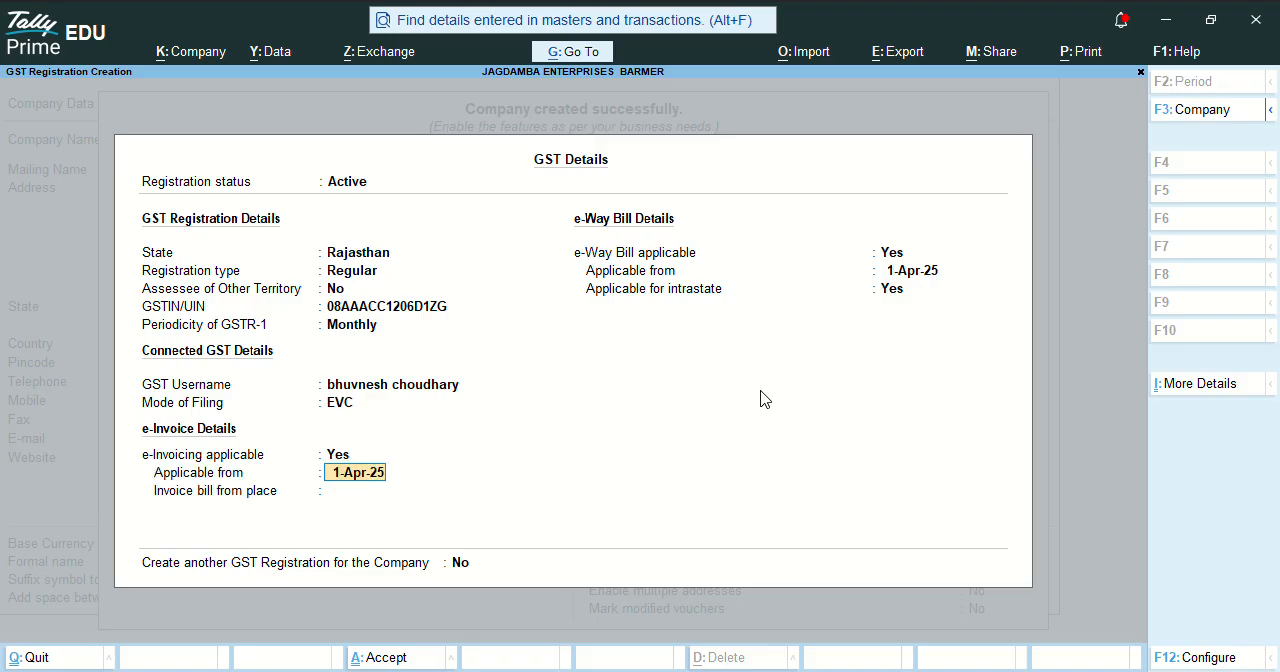
# Keep e-Invoicing applicable from 1-Apr-25 with no bill-from place, and keep e-Way Bill applicable from 1-Apr-25, including intrastate.
pyautogui.press('Return')
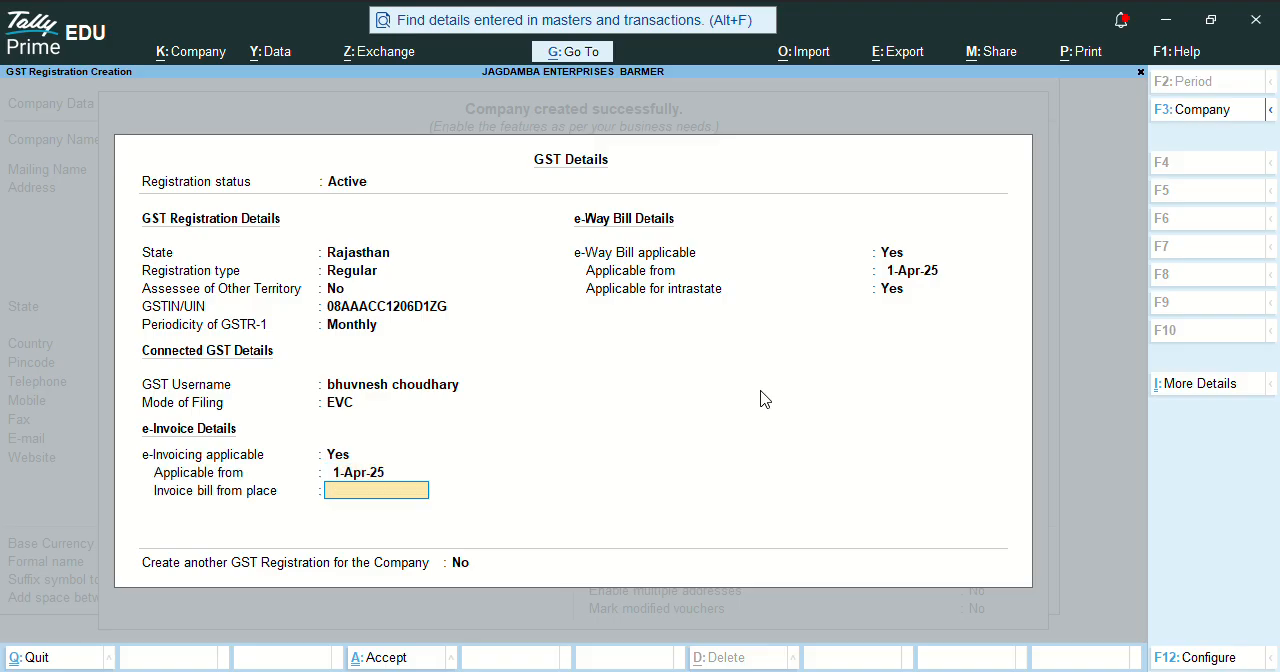
pyautogui.press('Return')
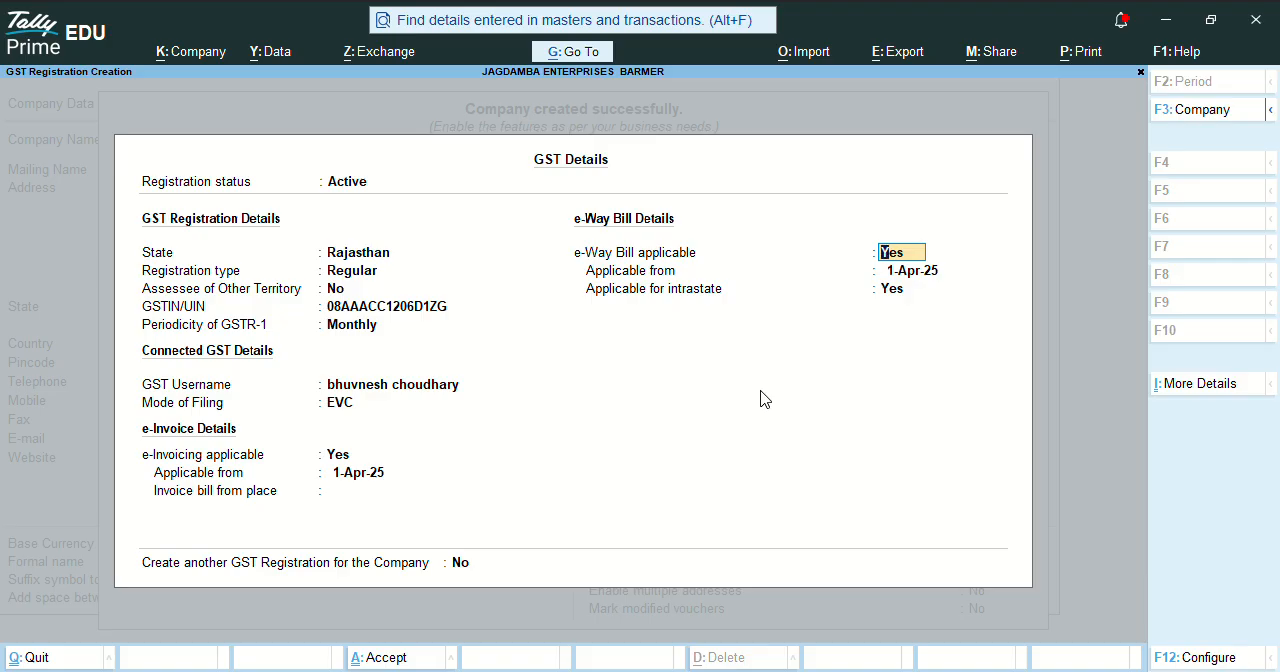
pyautogui.press('Return')
pyautogui.press('Return')
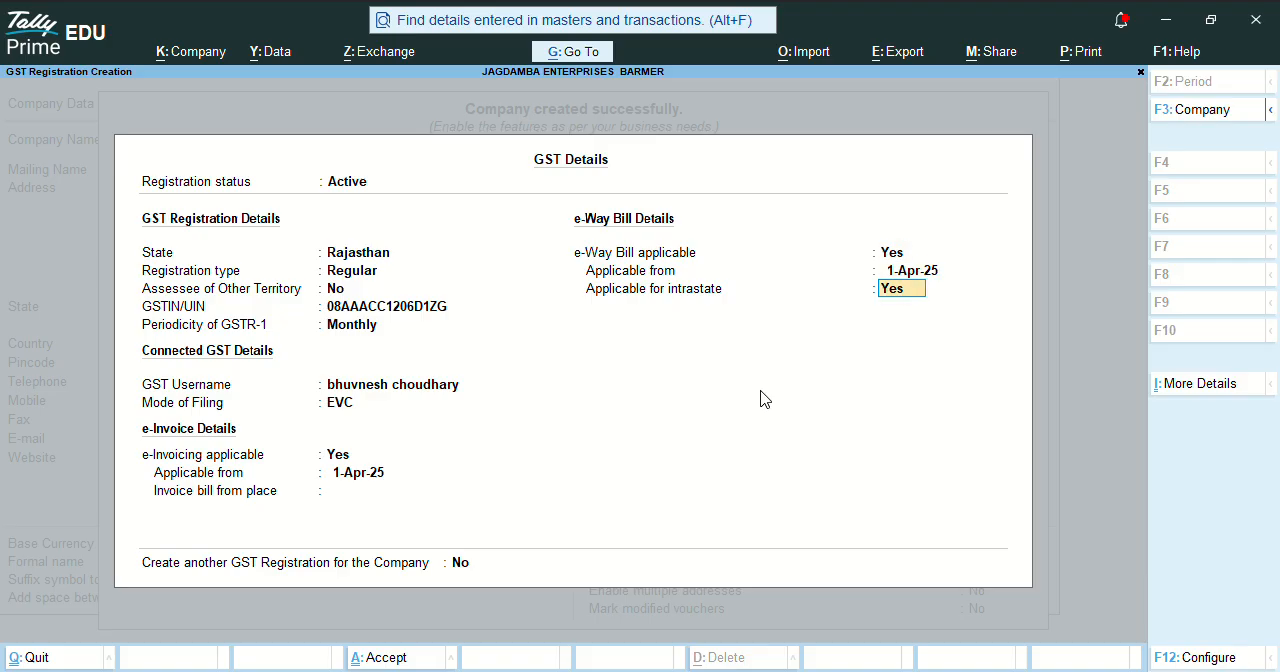
pyautogui.press('Return')
# Decline creating another GST registration for the company and accept the GST details.
pyautogui.press('n')
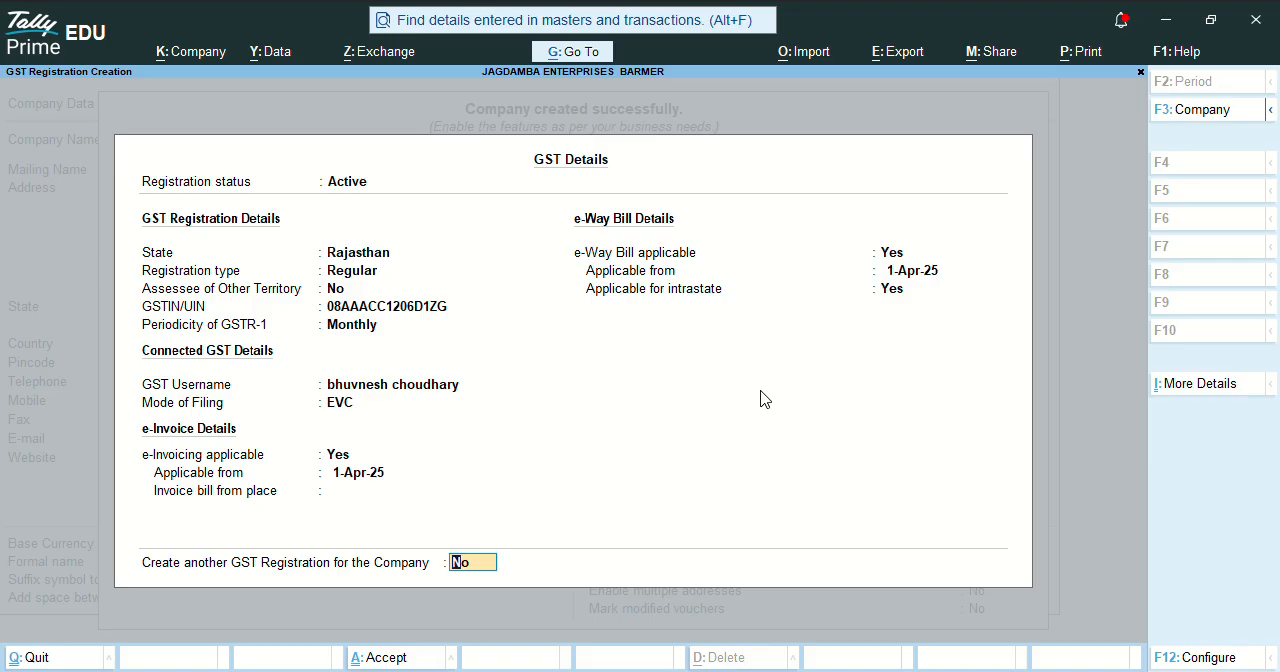
pyautogui.press('Return')
pyautogui.press('Return')
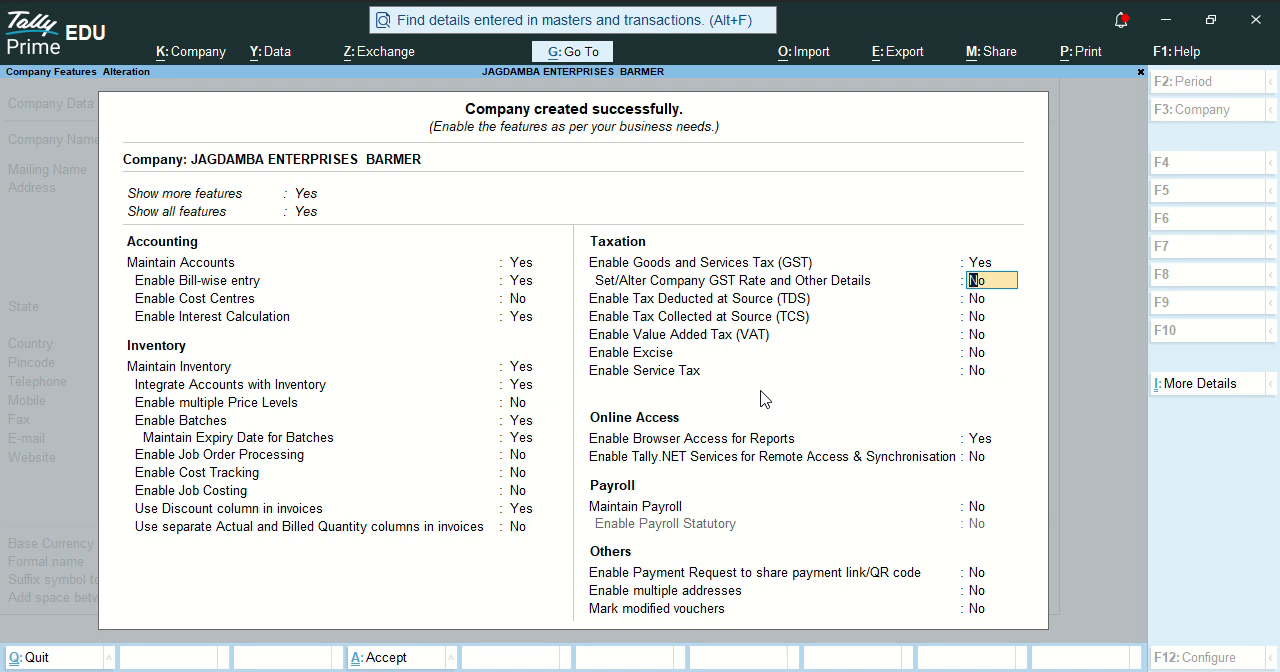
# Leave the GST rate details at No, enable TDS, and enter the TAN registration number in the deductor details.
pyautogui.press('Return')
pyautogui.write('y')
pyautogui.press('Return')
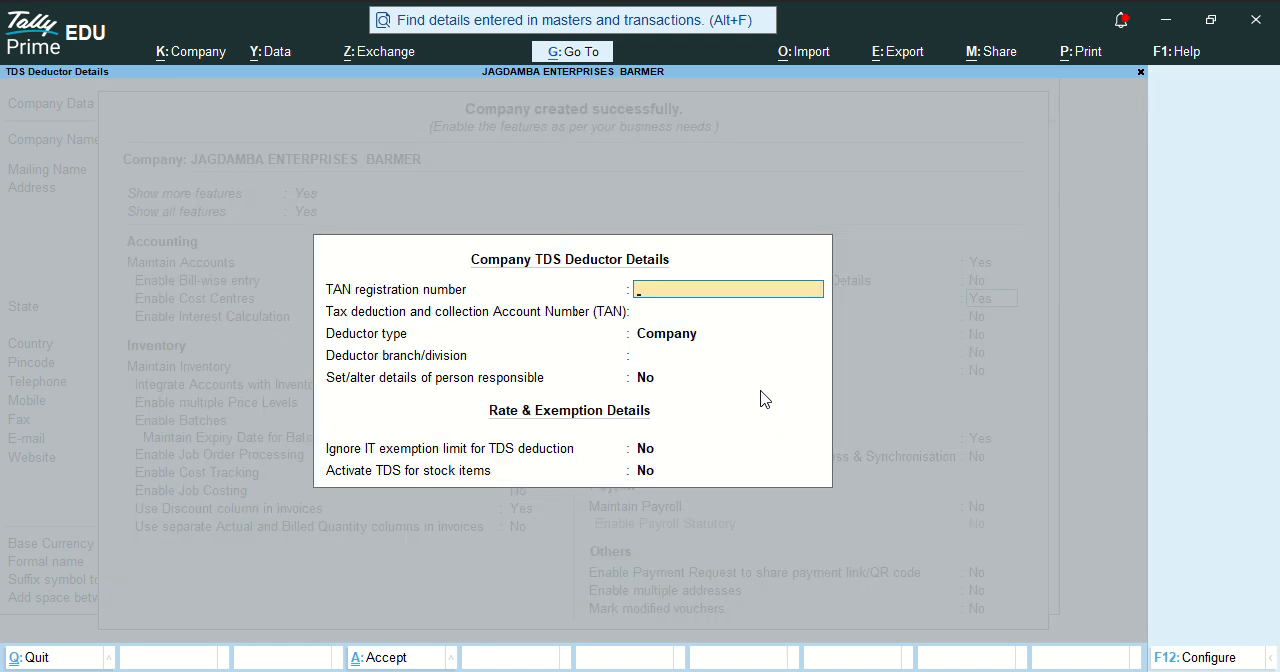
pyautogui.press('Return')
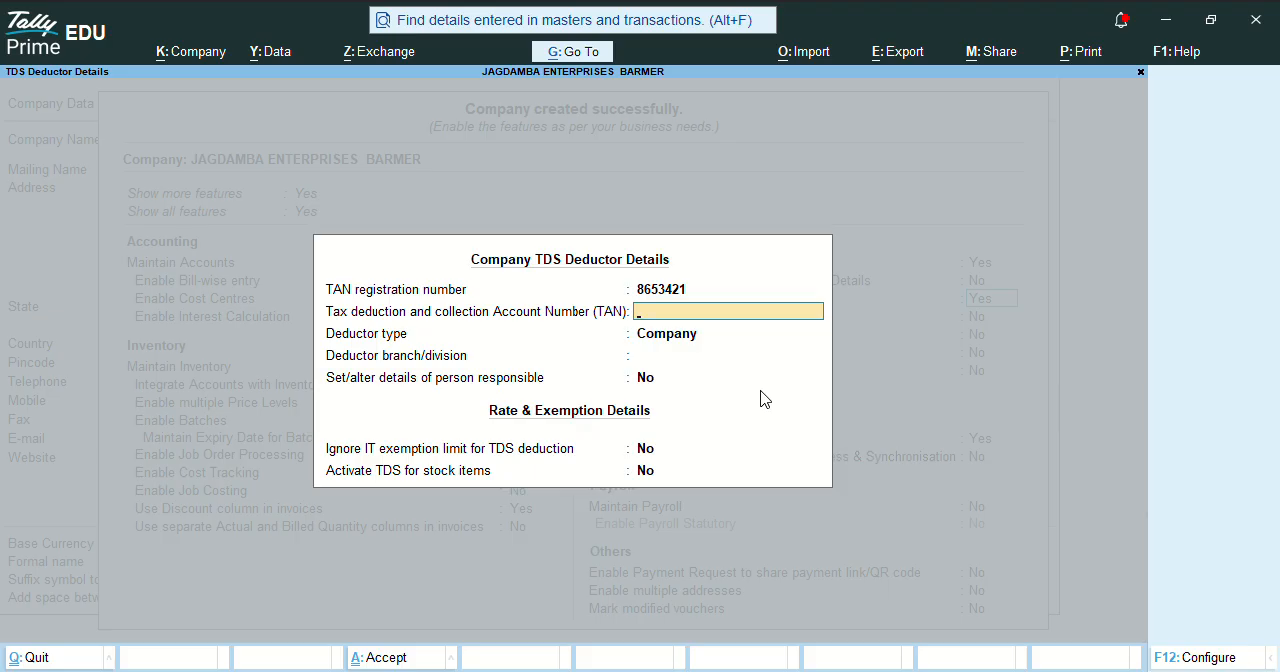
# Enter the tax deduction account number, set the deductor type to Individual/HUF with no branch, and save the TDS details.
pyautogui.press('Return')
pyautogui.press('Down')
pyautogui.press('Return')
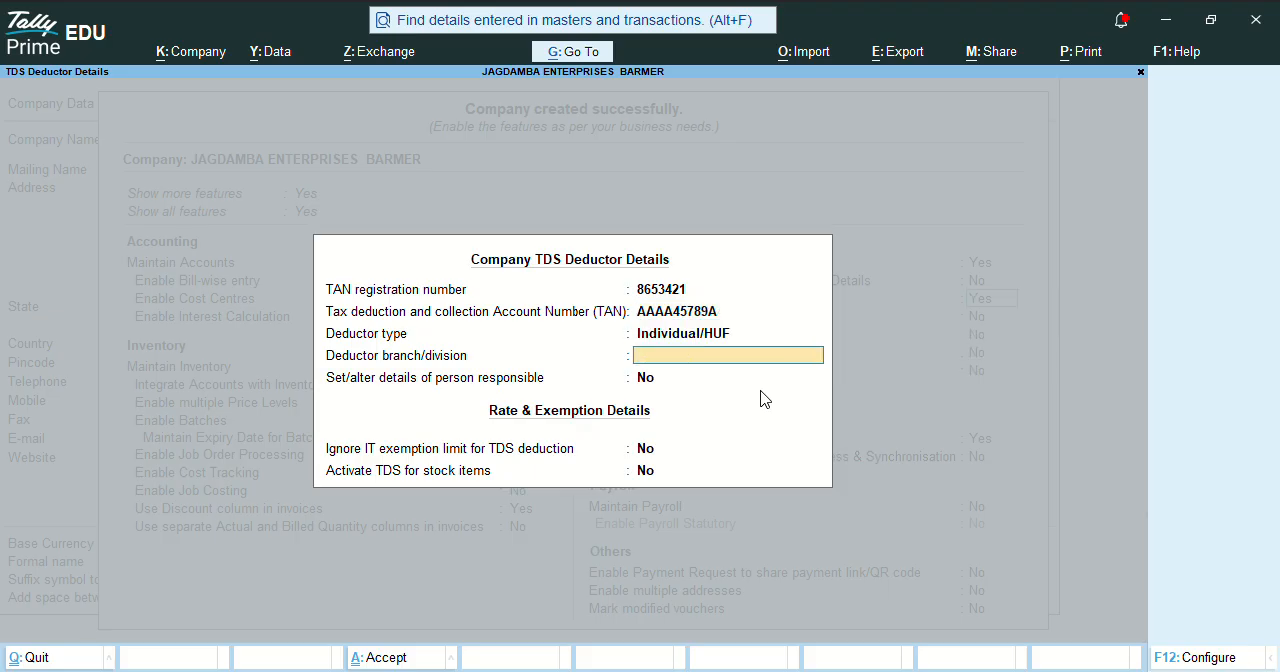
pyautogui.press('Return')
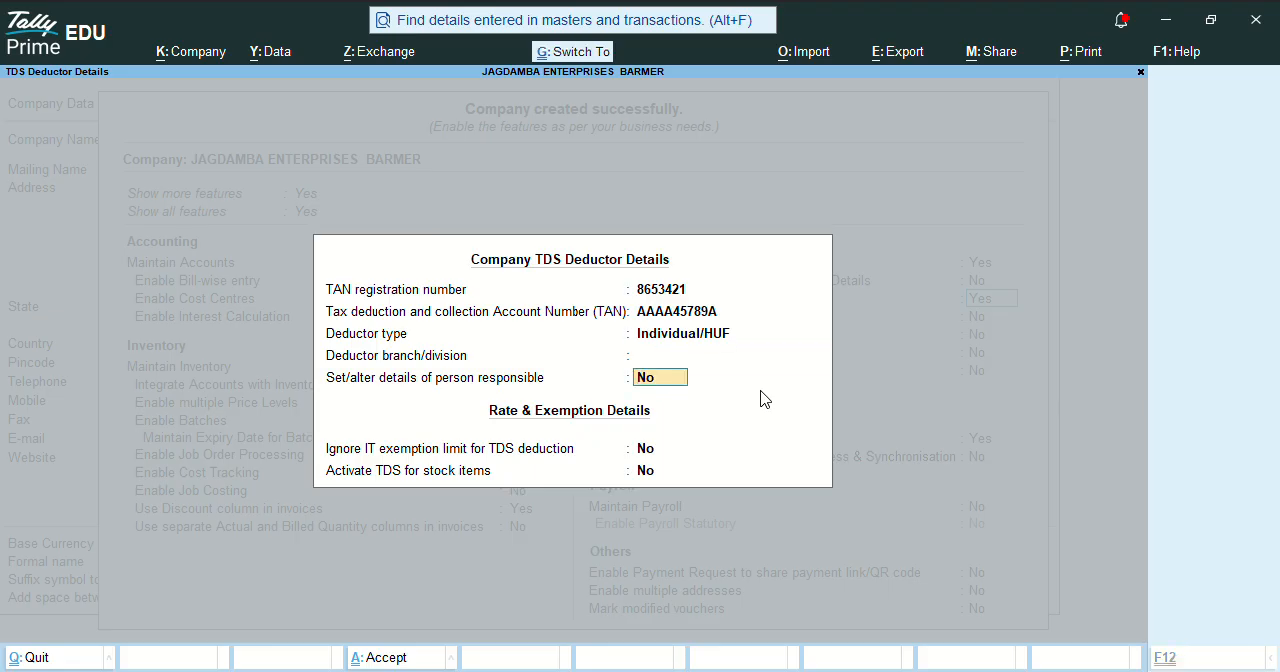
pyautogui.hotkey('ctrl', 'a')
# Enable Tax Collected at Source (TCS) and accept its collector details as they are.
pyautogui.write('y')
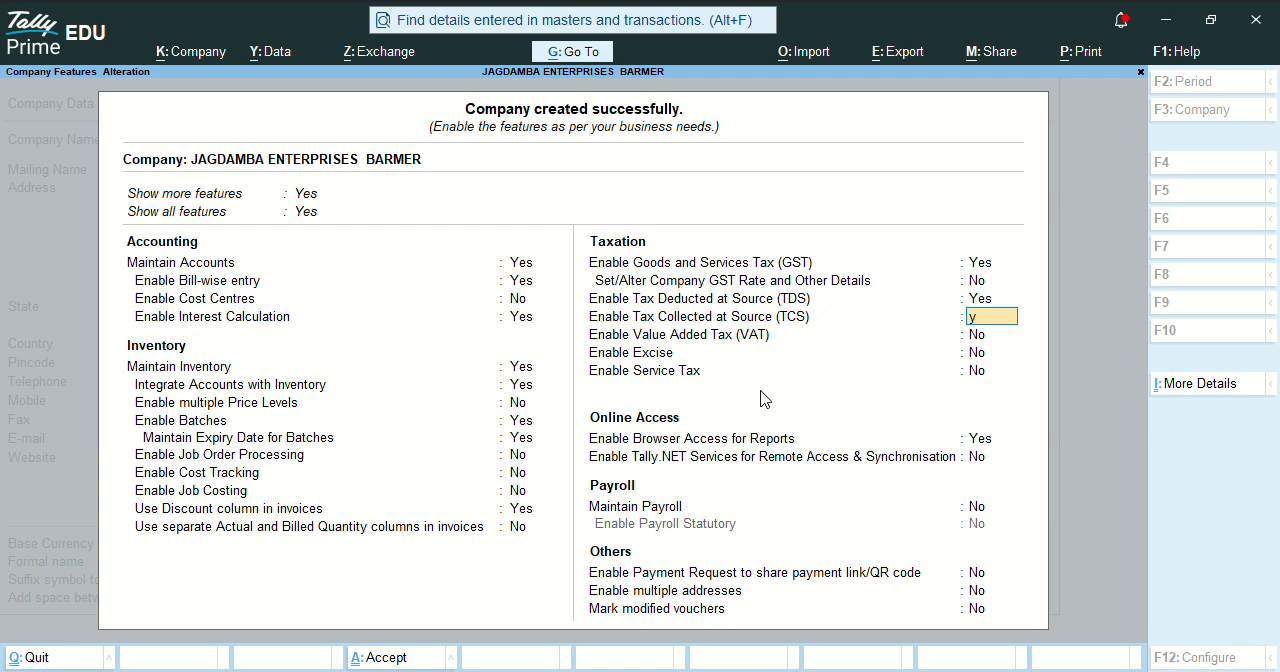
pyautogui.press('Return')
pyautogui.hotkey('ctrl', 'a')
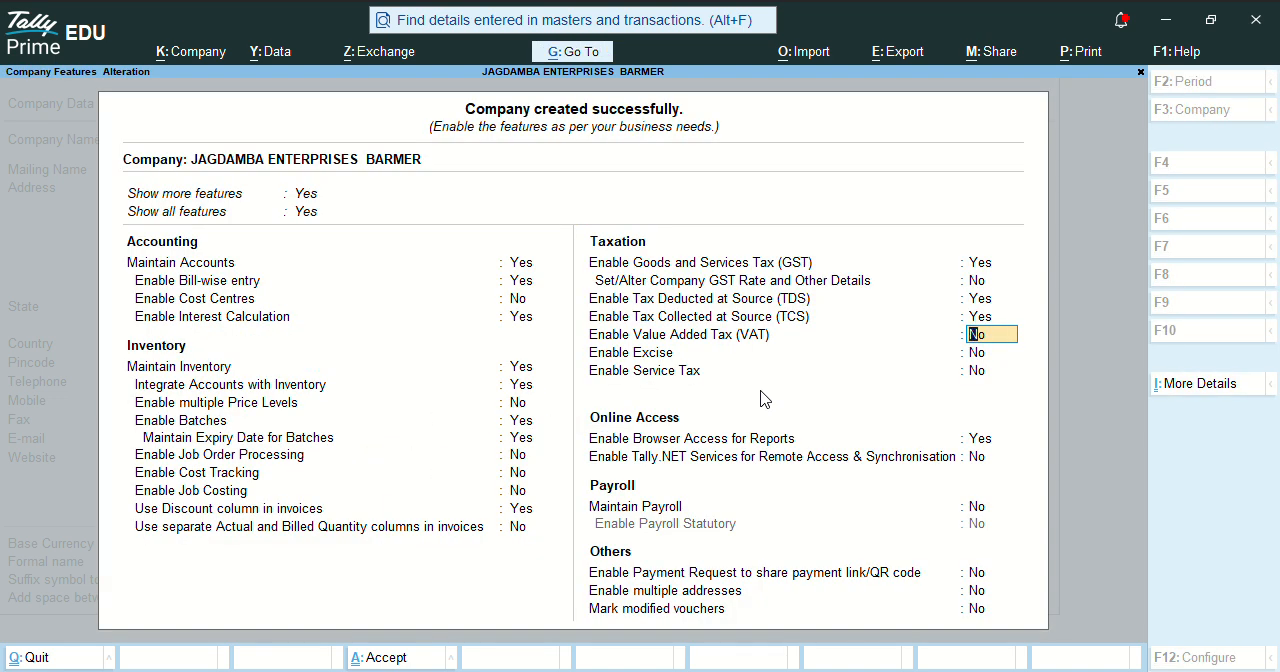
# Keep the VAT through payroll settings as they are and enable Payment Request to share payment link/QR code.
pyautogui.press('Return')
pyautogui.press('Return')
pyautogui.press('Return')
pyautogui.press('Return')
pyautogui.press('Return')
pyautogui.press('Return')
pyautogui.write('y')
pyautogui.press('Return')
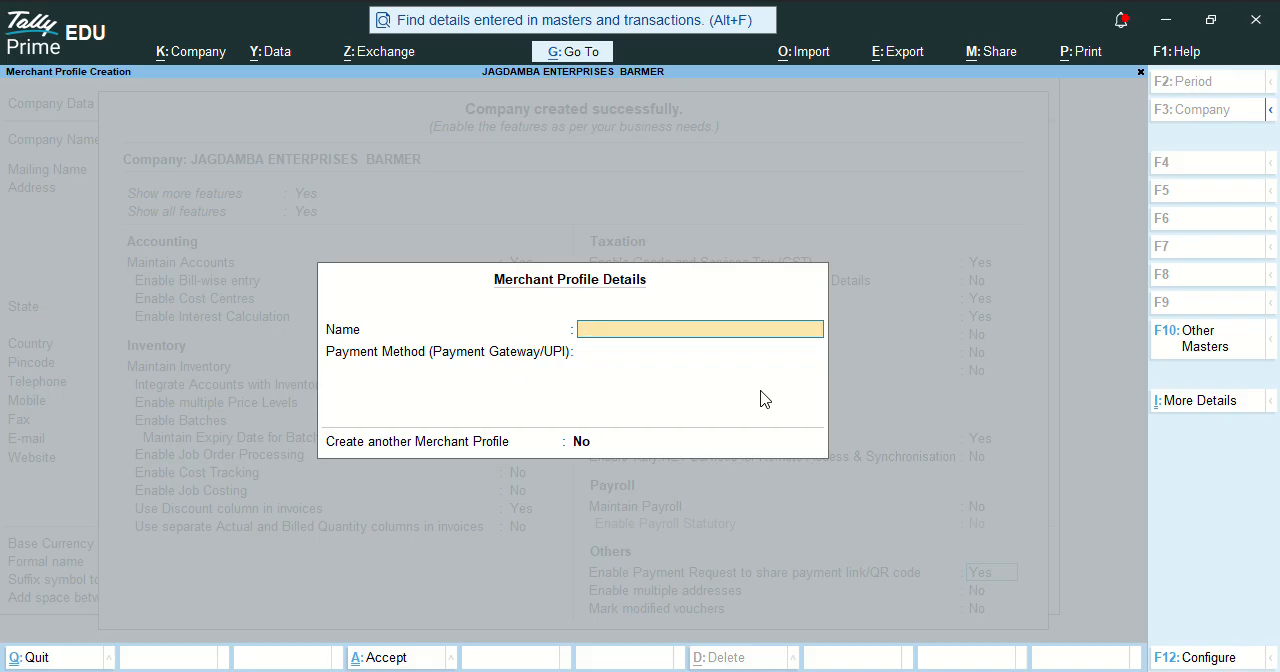
# Name the merchant profile Jagdmaba Enterprises.
pyautogui.write('Jagdmaba Enterprises')
pyautogui.press('Return')
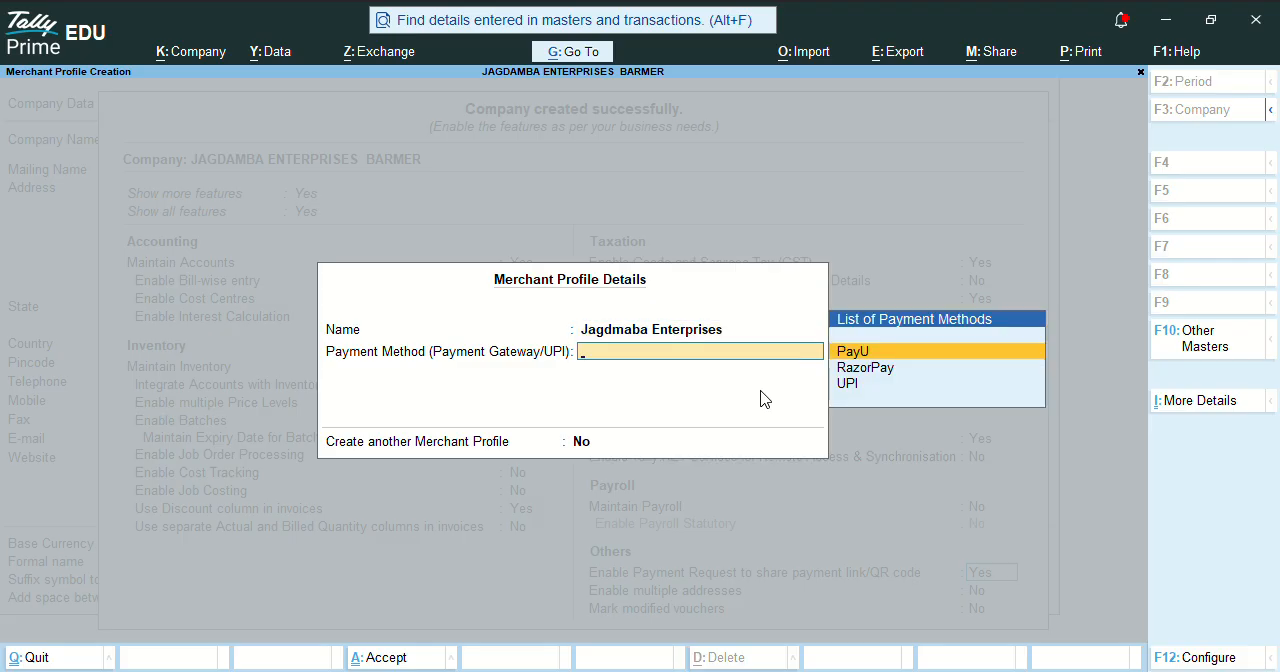
# Set the merchant profile's payment method to UPI, enter the UPI ID, and save the profile with the default merchant name.
pyautogui.press('Down')
pyautogui.press('Down')
pyautogui.press('Return')
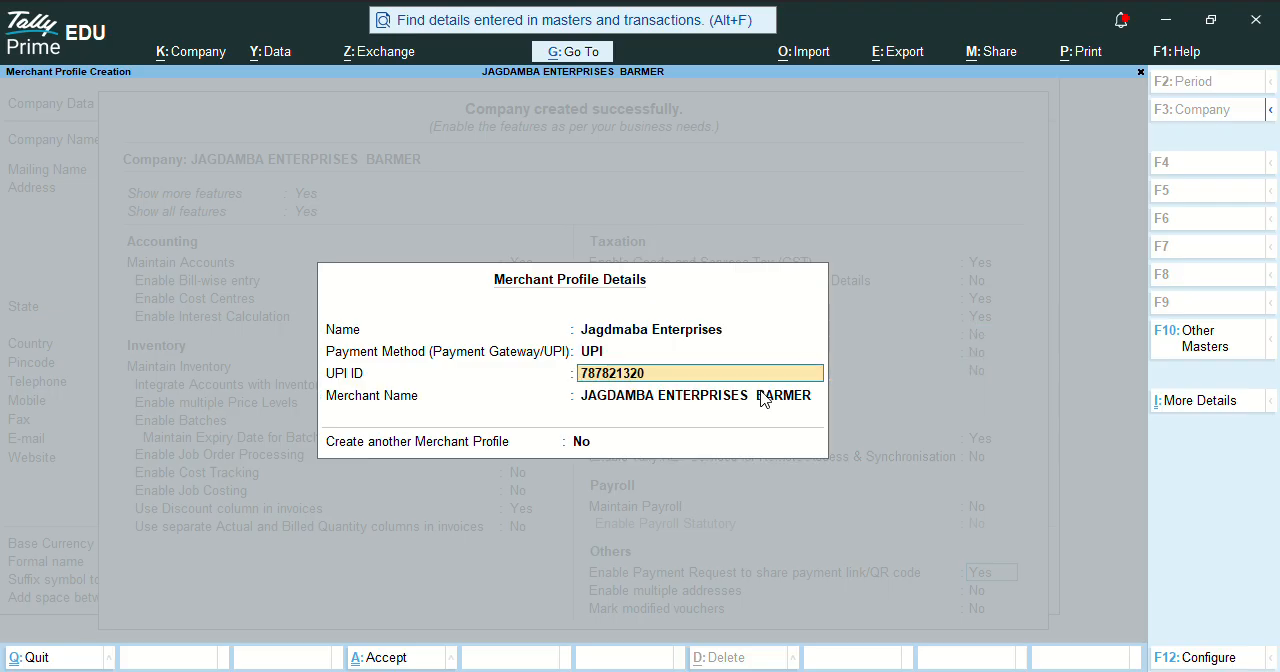
pyautogui.press('Return')
# Leave multiple addresses and marking of modified vouchers at No and save the company features.
pyautogui.press('Return')
pyautogui.press('Return')
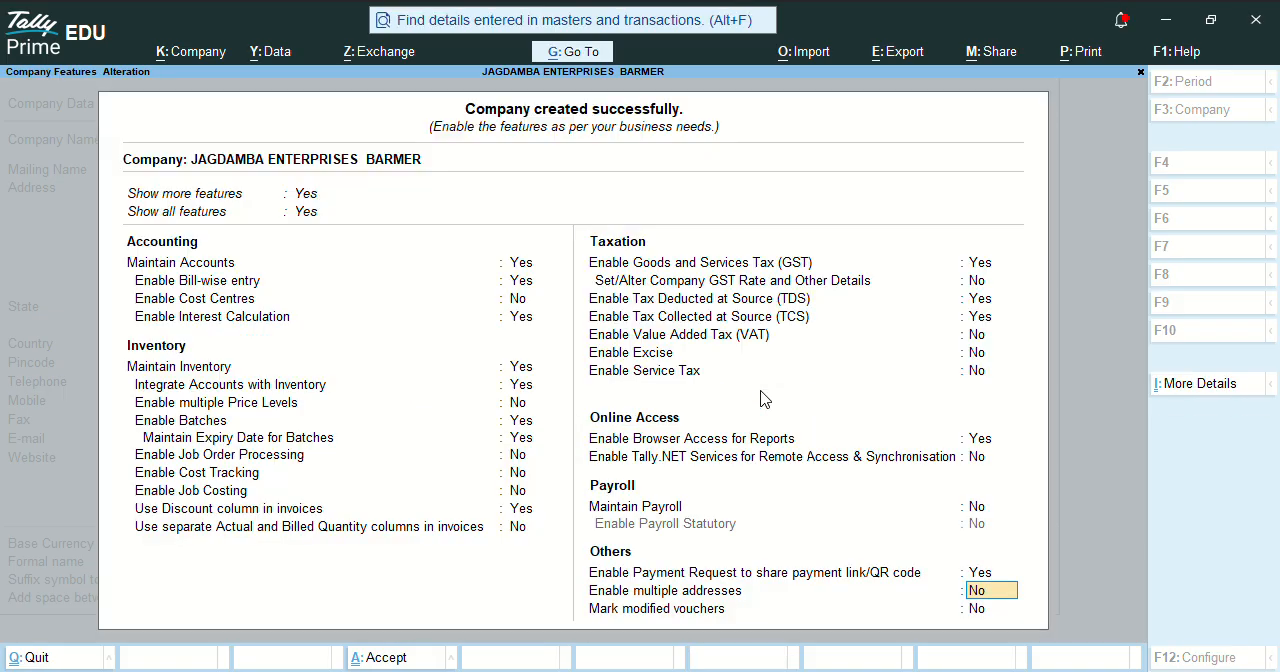
pyautogui.press('Return')
pyautogui.press('Return')
pyautogui.press('Return')
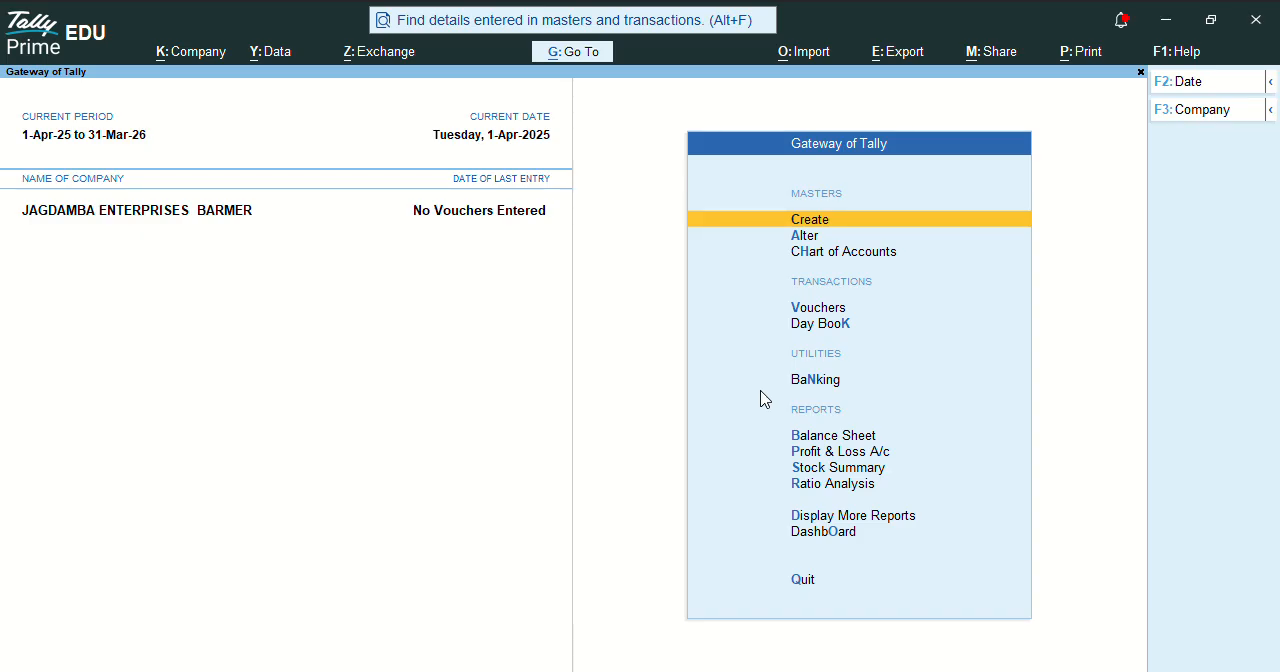
# Reopen the company features, go to the MSME Registration Details, and set the type of enterprise to Medium.
pyautogui.press('F11')
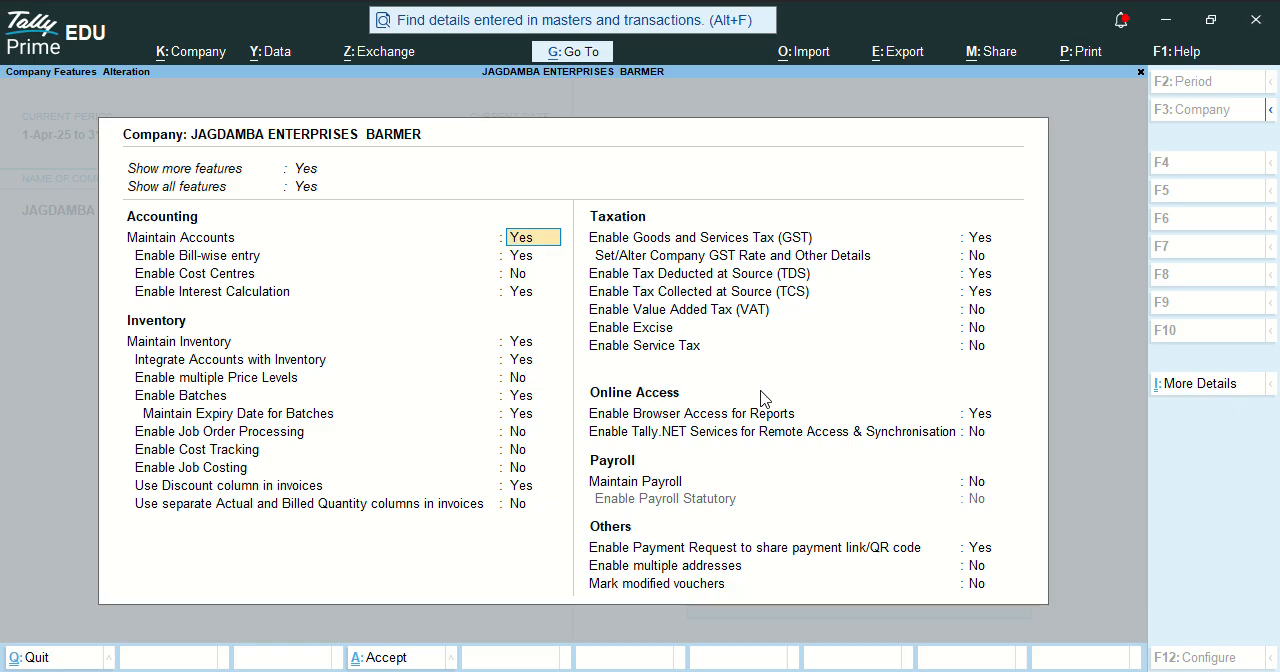
pyautogui.hotkey('ctrl', 'a')
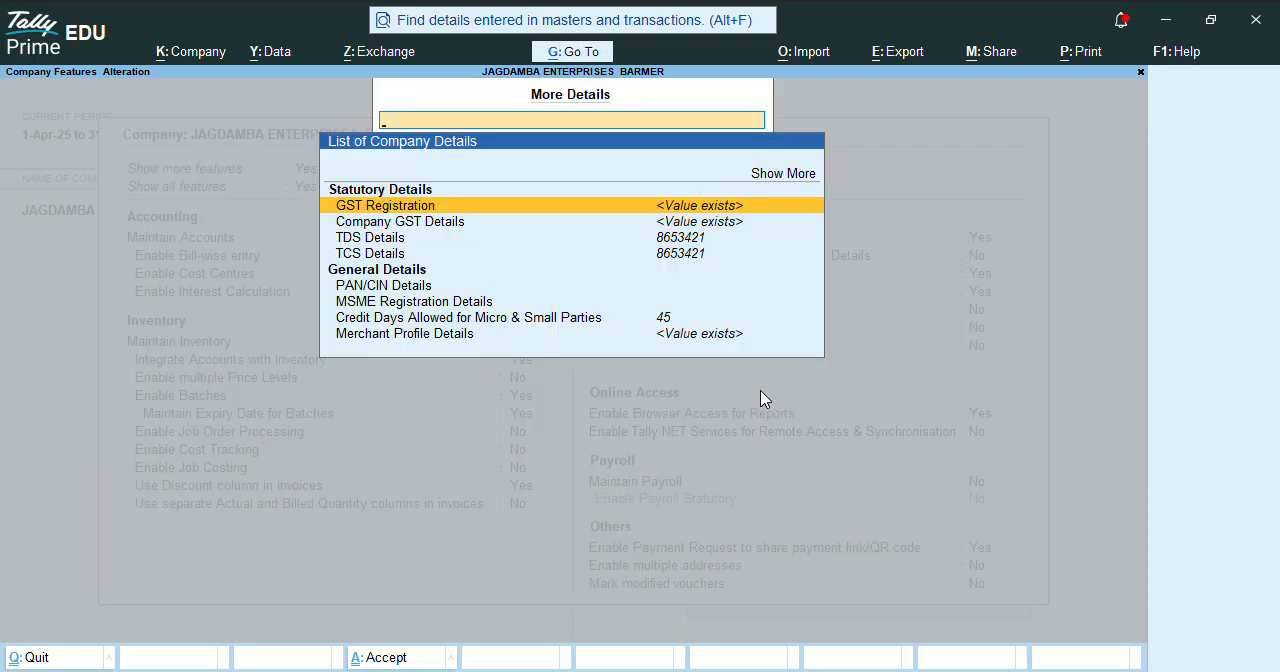
pyautogui.press('Down')
pyautogui.press('Down')
pyautogui.press('Down')
pyautogui.press('Down')
pyautogui.press('Down')
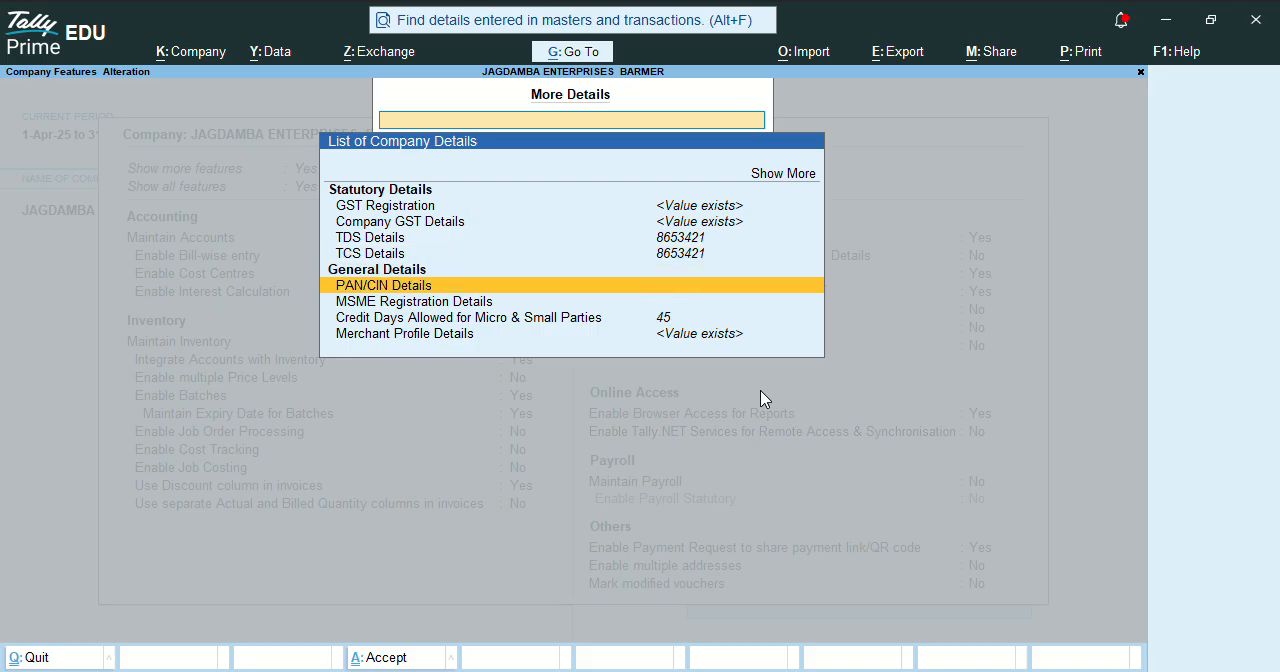
pyautogui.press('Return')
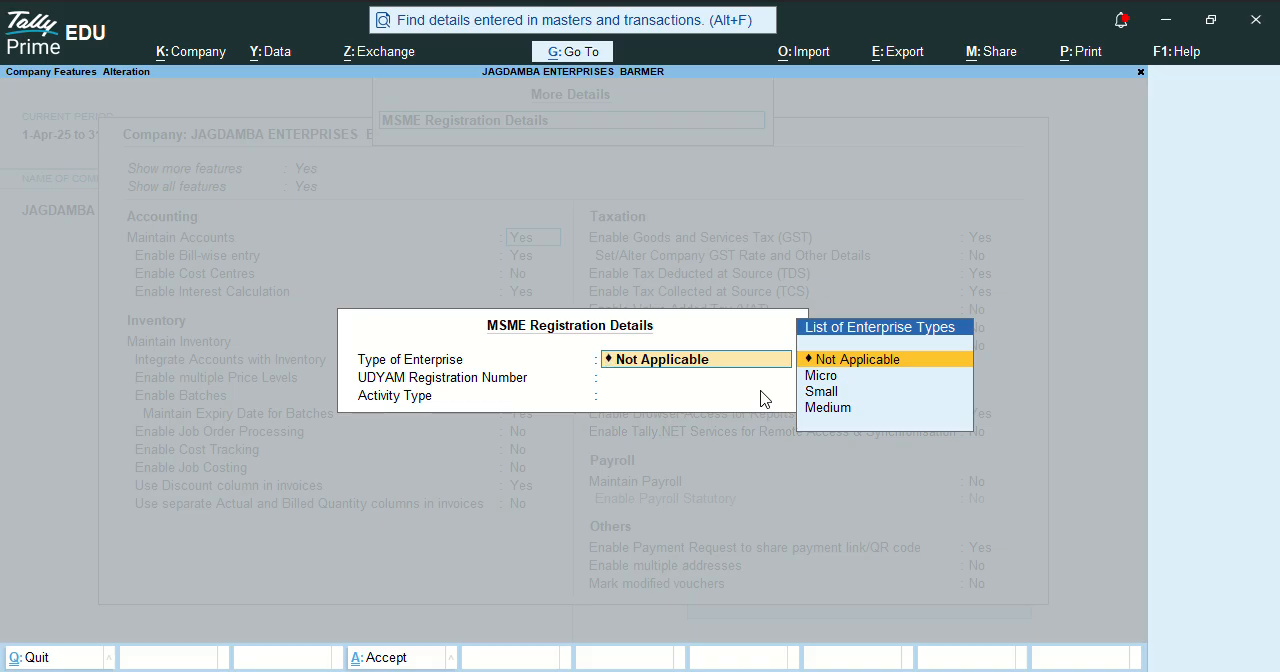
pyautogui.press('Down')
pyautogui.press('Down')
pyautogui.press('Down')
pyautogui.press('Return')
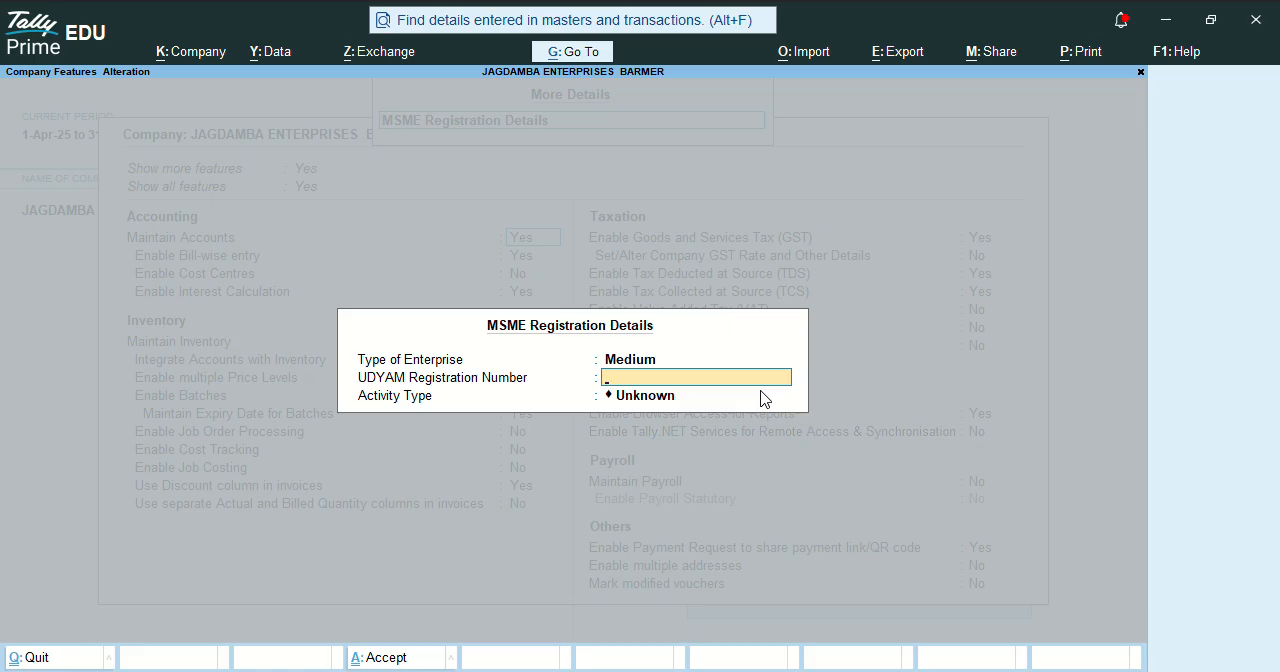
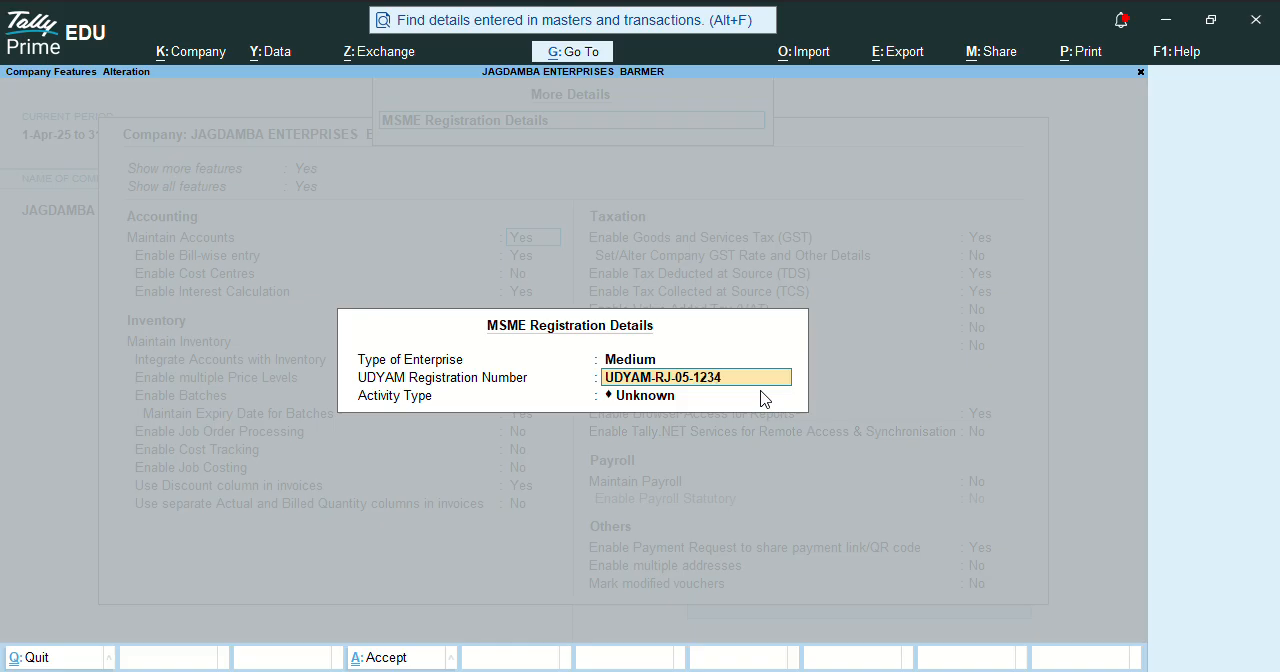
# Enter the company's UDYAM registration number in the MSME registration details.
pyautogui.press('Return')
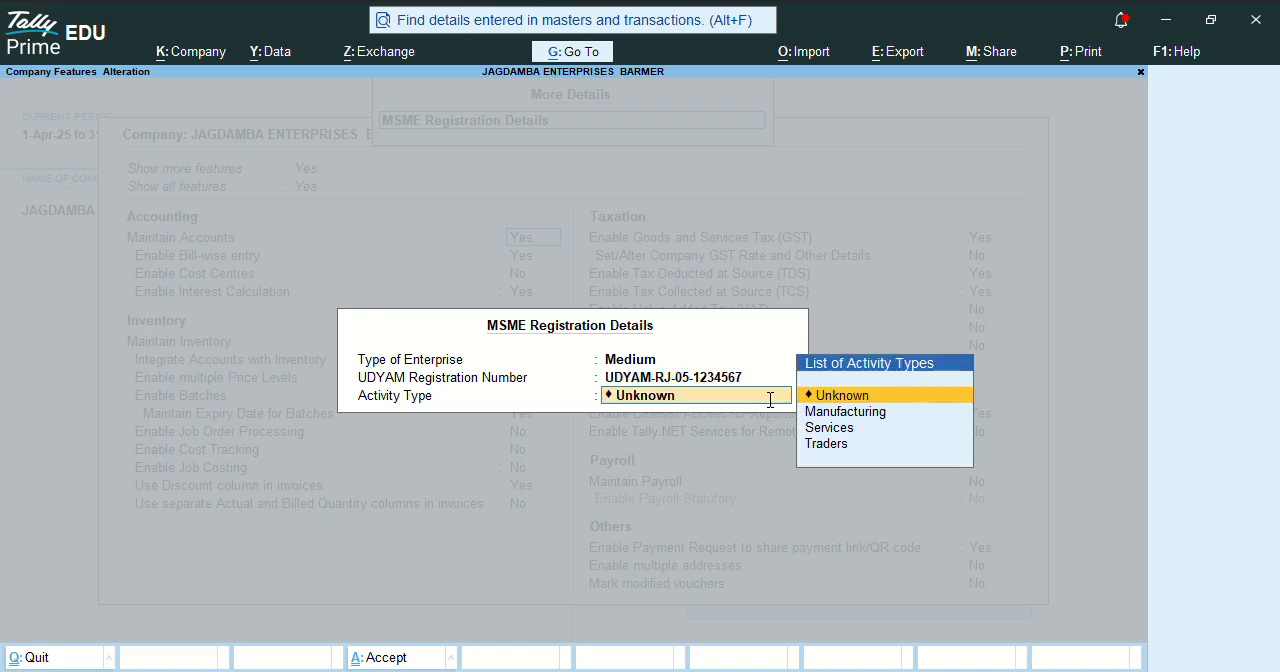
# Set the MSME activity type to Traders and accept the registration details.
pyautogui.press('Down')
pyautogui.press('Down')
pyautogui.press('Down')
pyautogui.press('Return')
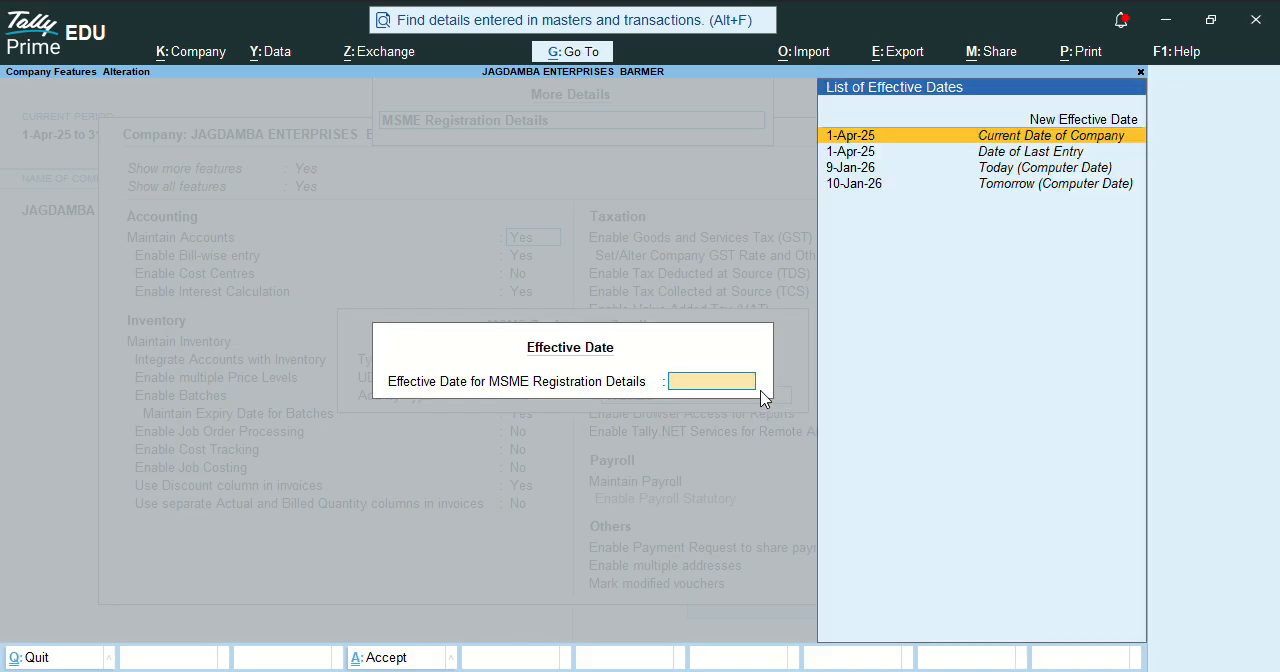
# Add a new effective date of 1.4 for the MSME registration details and save the company features.
pyautogui.press('Up')
pyautogui.press('Return')
pyautogui.write('1.4')
pyautogui.press('Return')
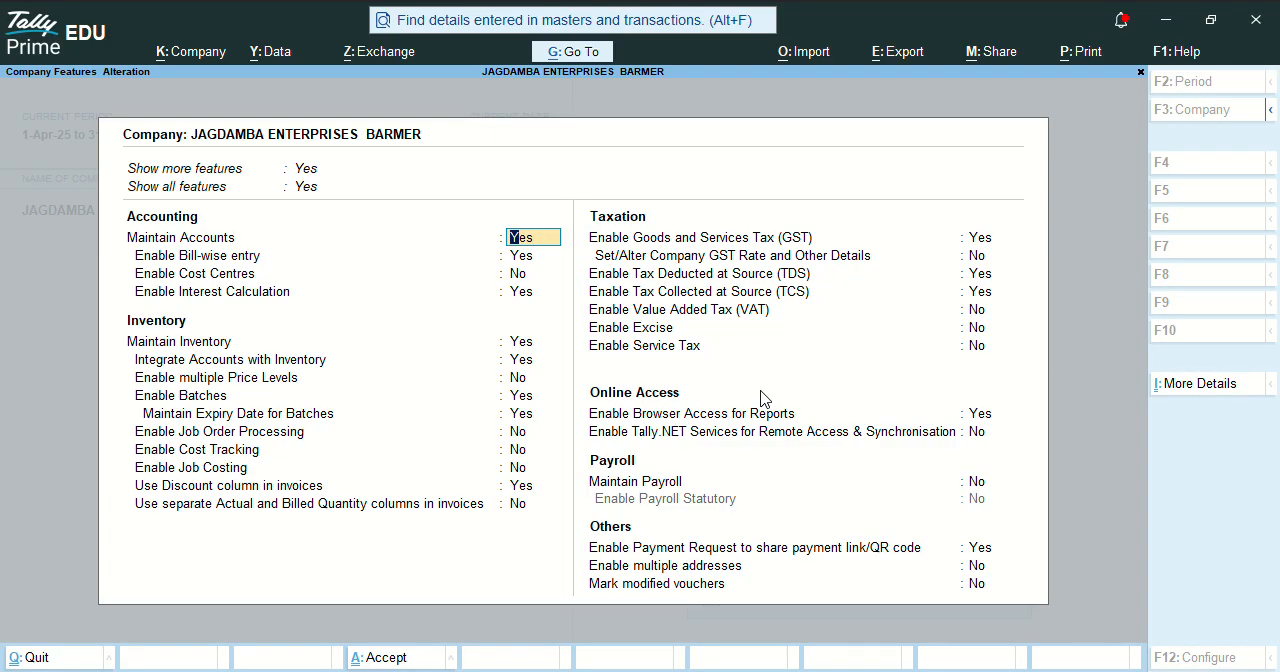
pyautogui.hotkey('ctrl', 'a')
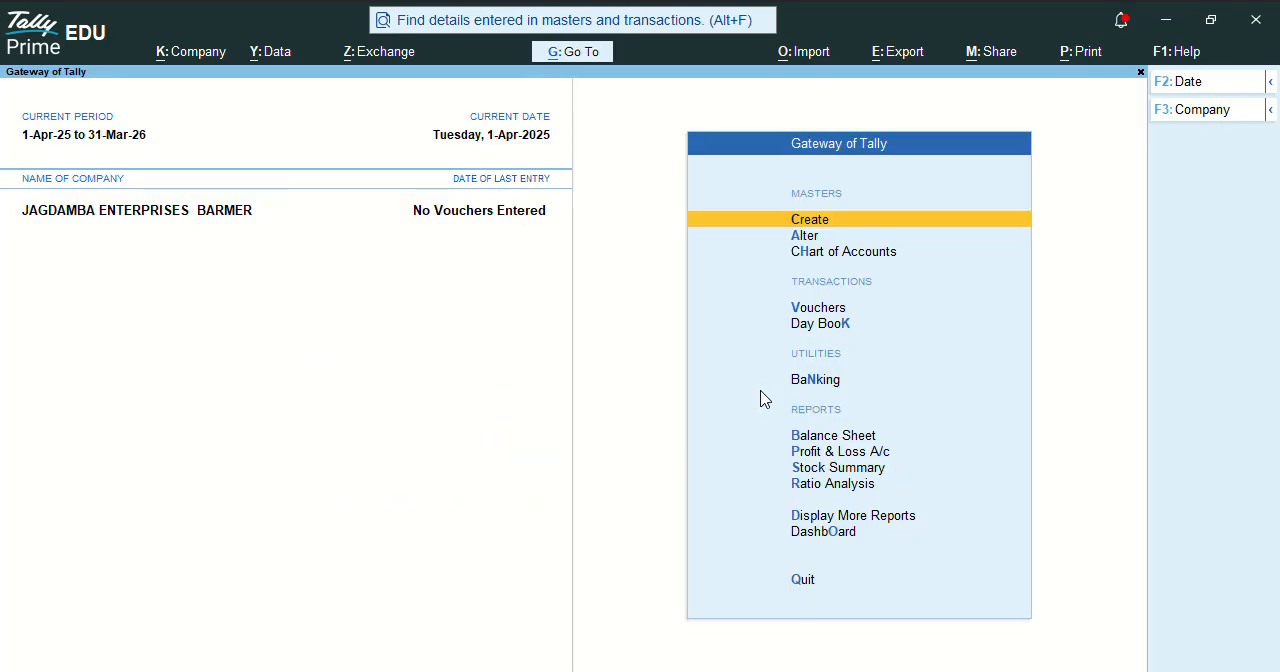